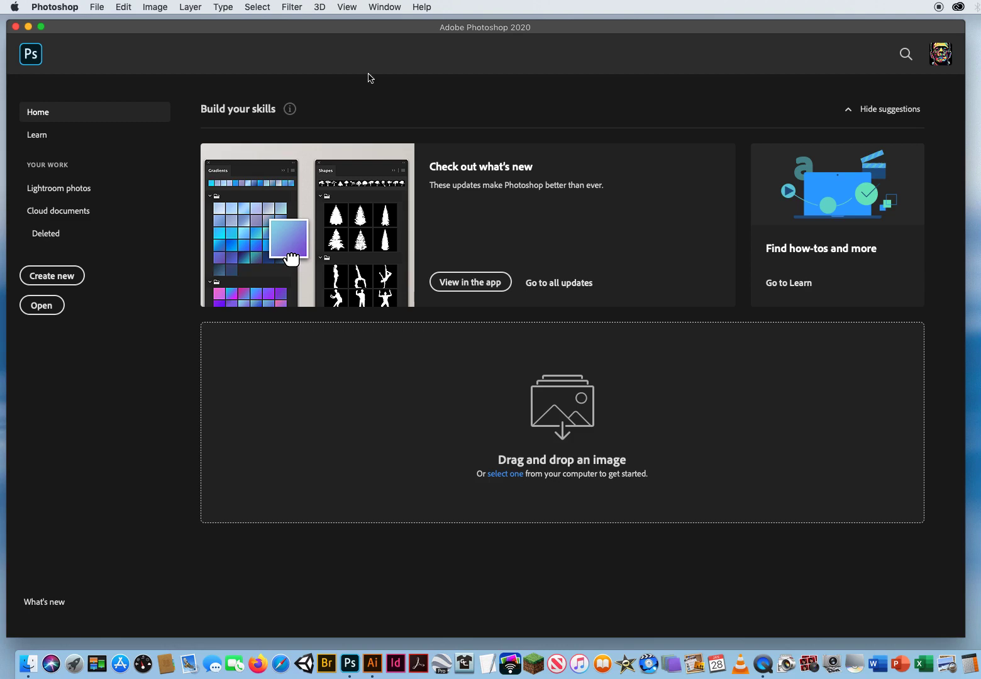
# Switch to the Essentials (Default) workspace and reset Essentials to its default panel layout.
pyautogui.click(388, 9)
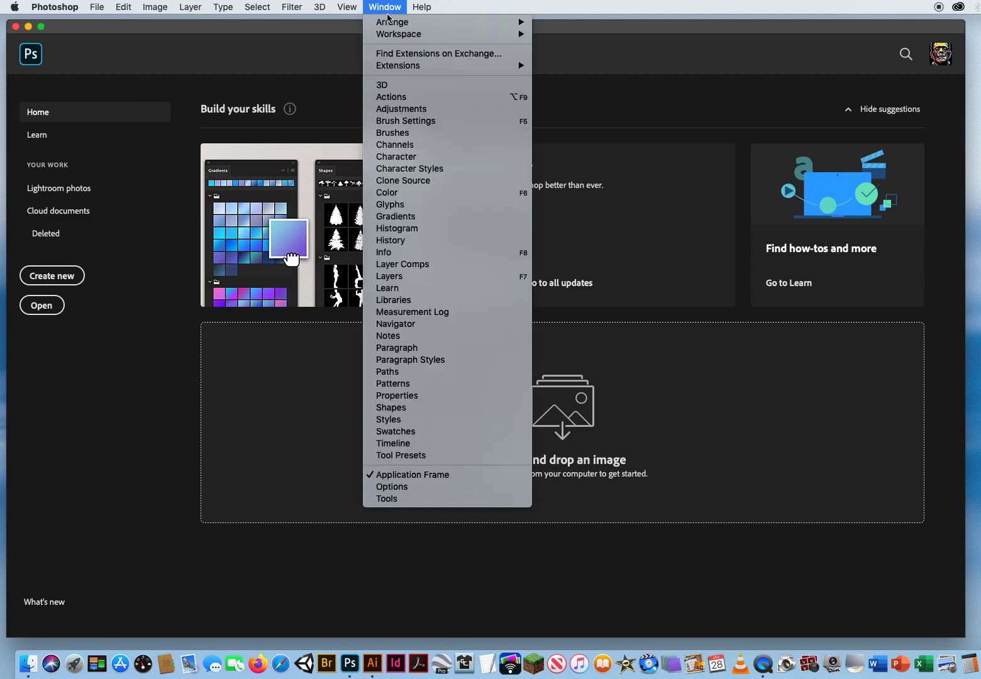
pyautogui.moveTo(398, 34)
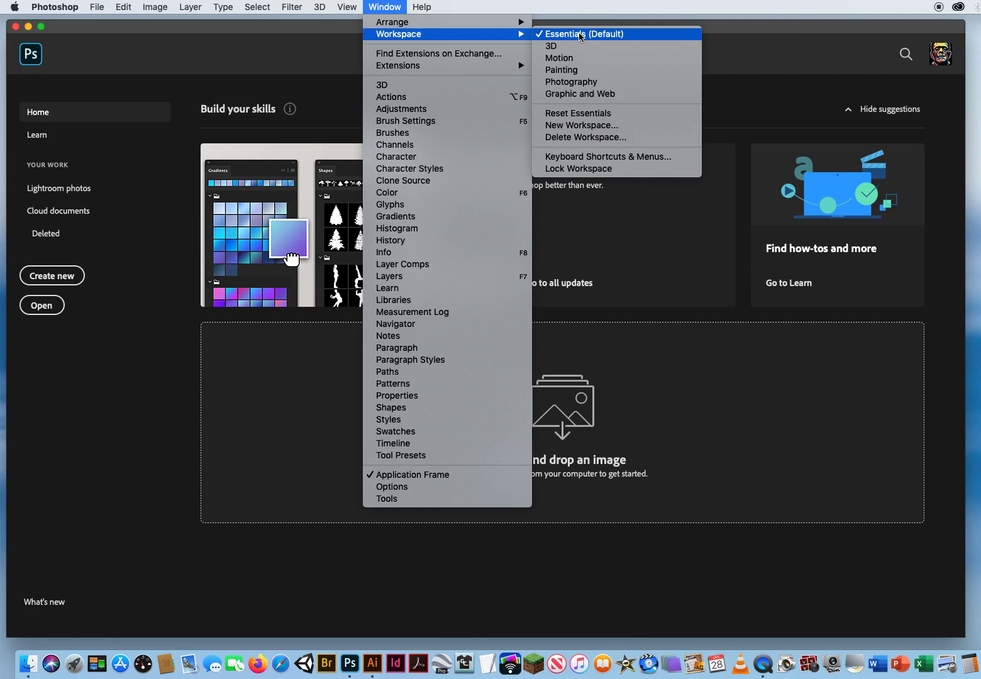
pyautogui.click(580, 36)
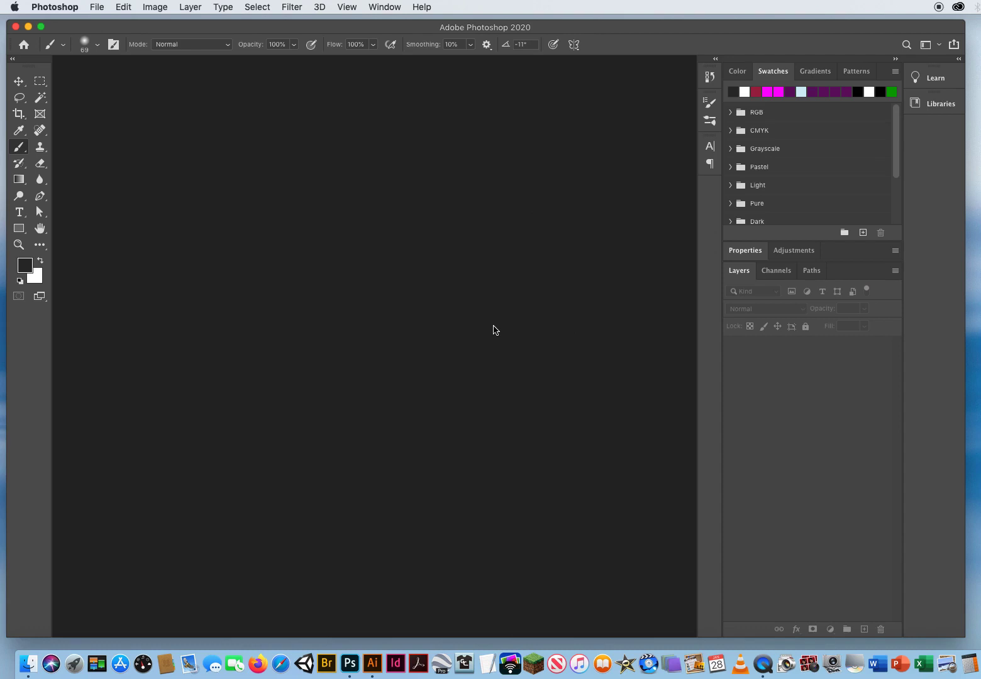
pyautogui.click(389, 9)
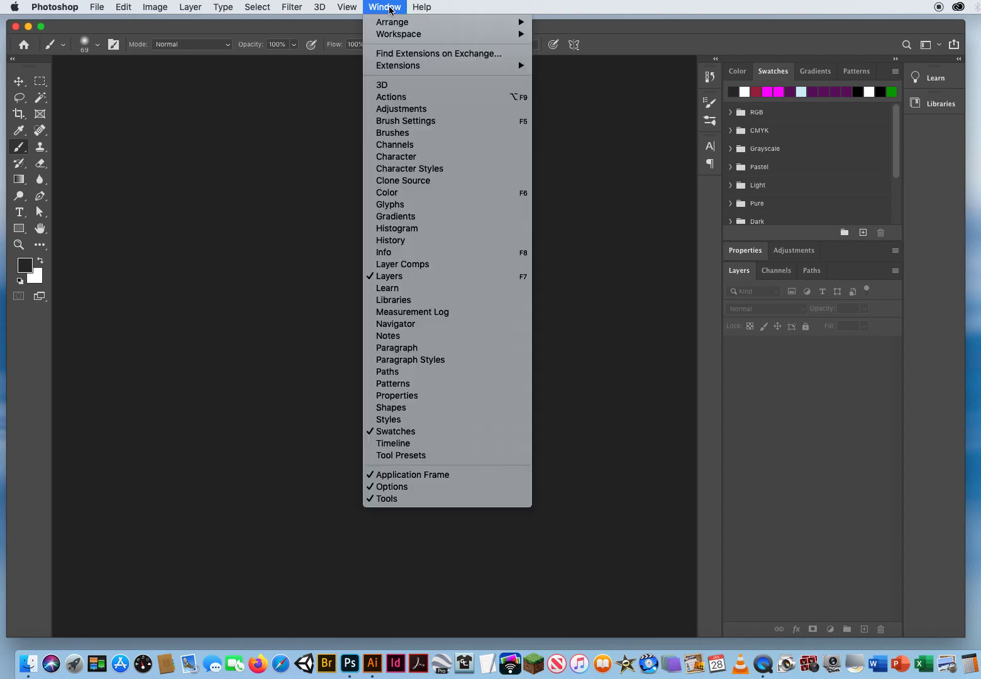
pyautogui.moveTo(398, 34)
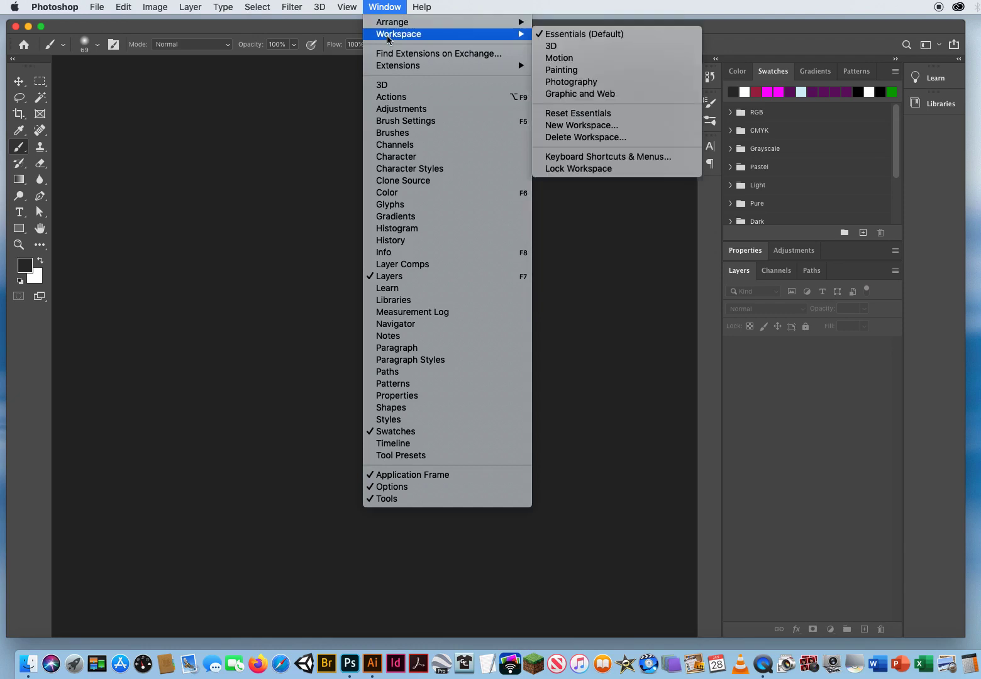
pyautogui.click(624, 116)
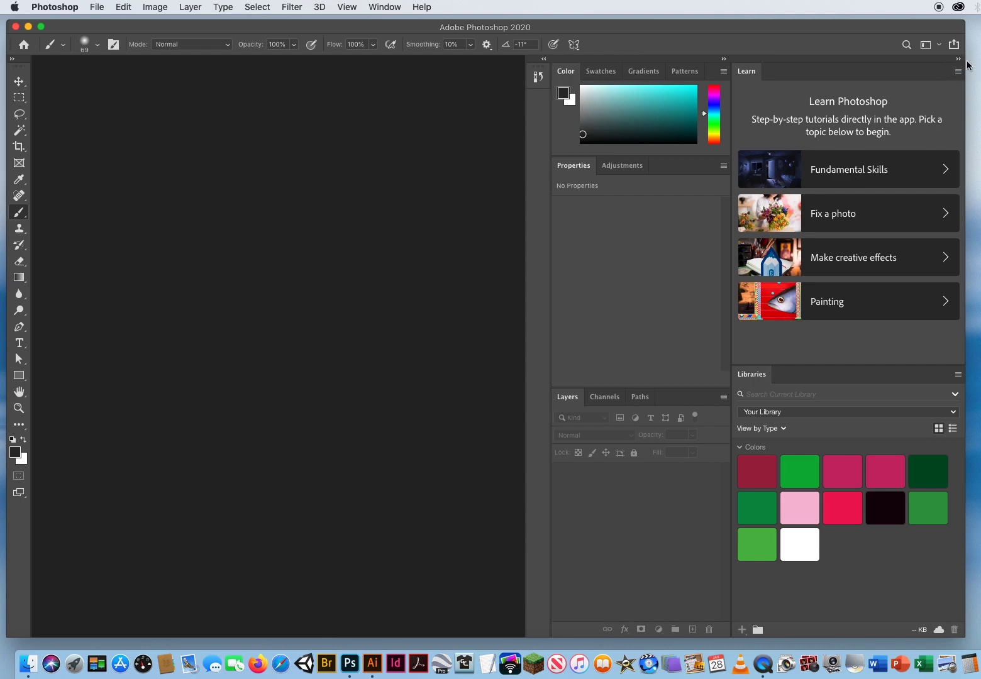
# Collapse the Learn/Libraries panel column to icons and switch the toolbar to double-column.
pyautogui.click(958, 58)
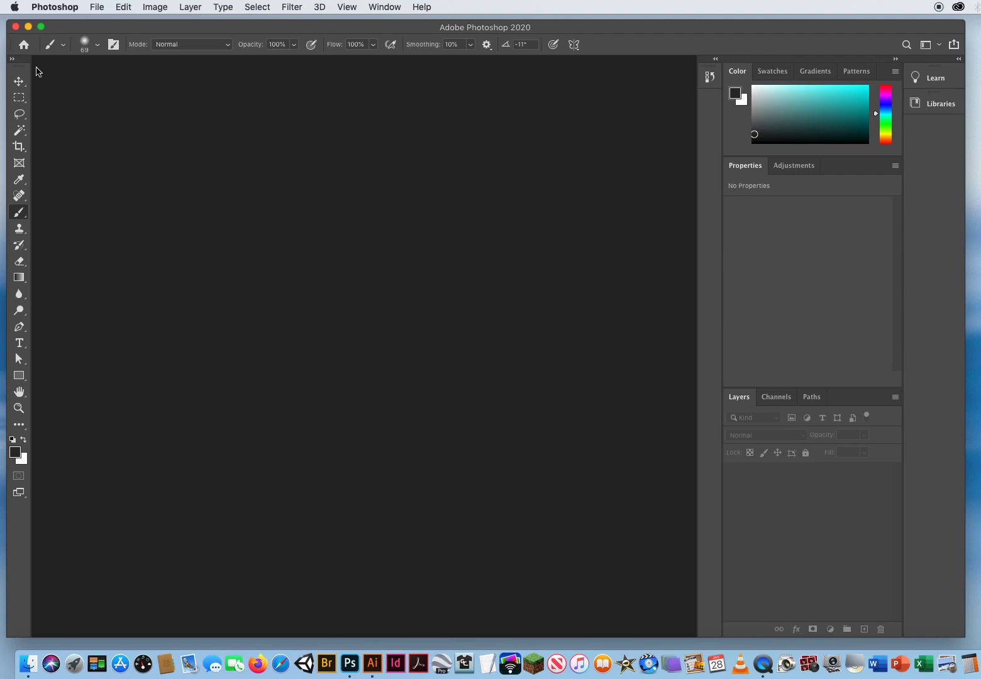
pyautogui.click(12, 59)
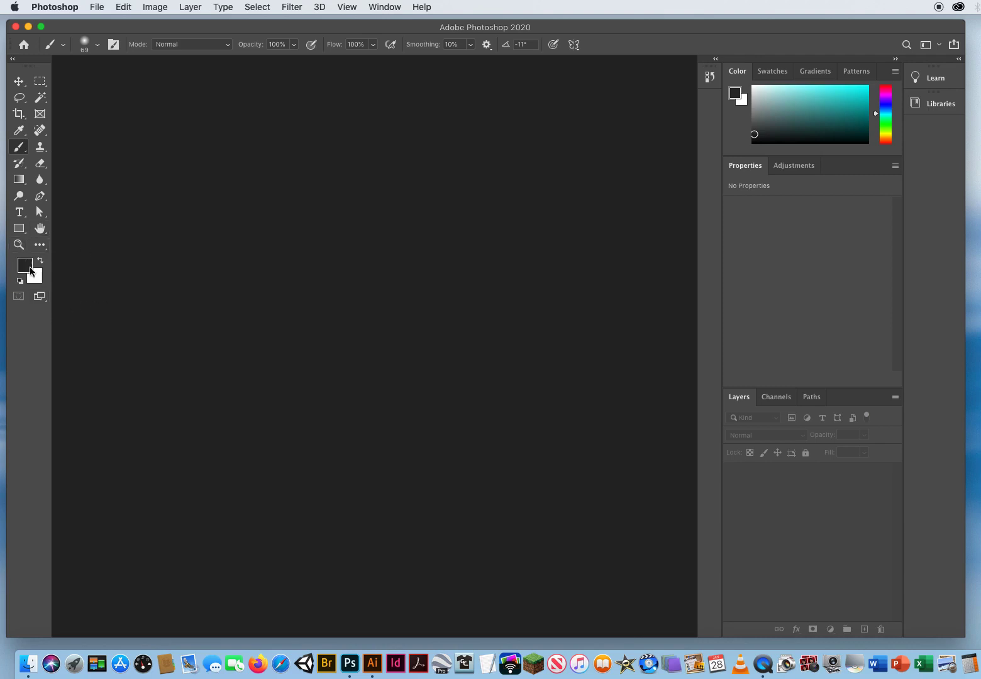
# Set the foreground colour to bright red.
pyautogui.click(25, 266)
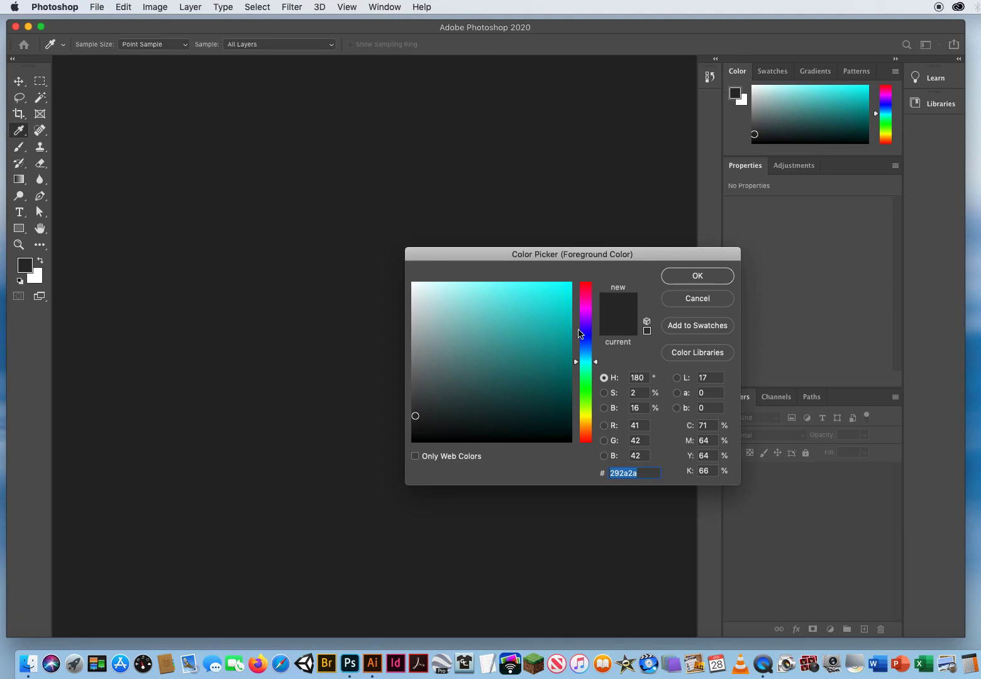
pyautogui.moveTo(579, 344); pyautogui.dragTo(585, 286)
pyautogui.click(552, 291)
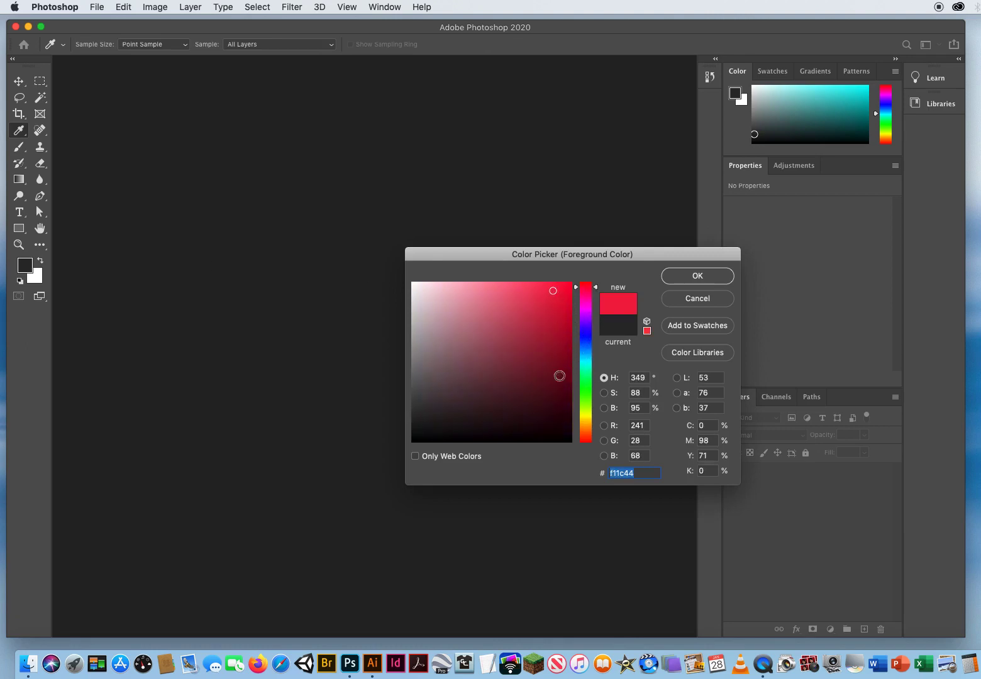
pyautogui.click(678, 282)
pyautogui.press('b')
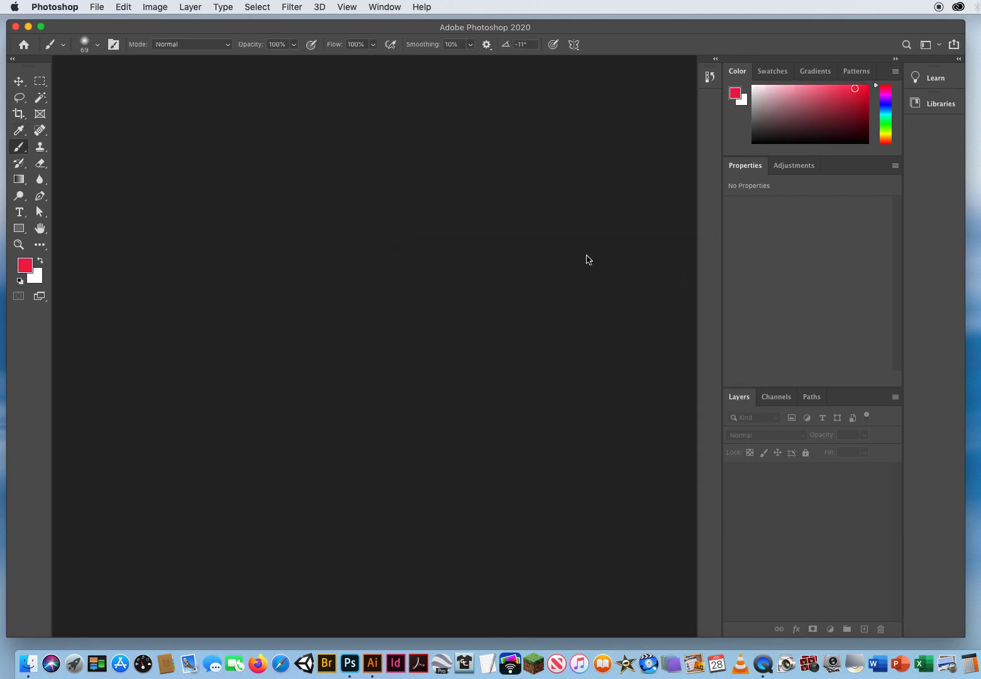
# Set the background colour to bright green, then reset colours to default black and white.
pyautogui.click(35, 276)
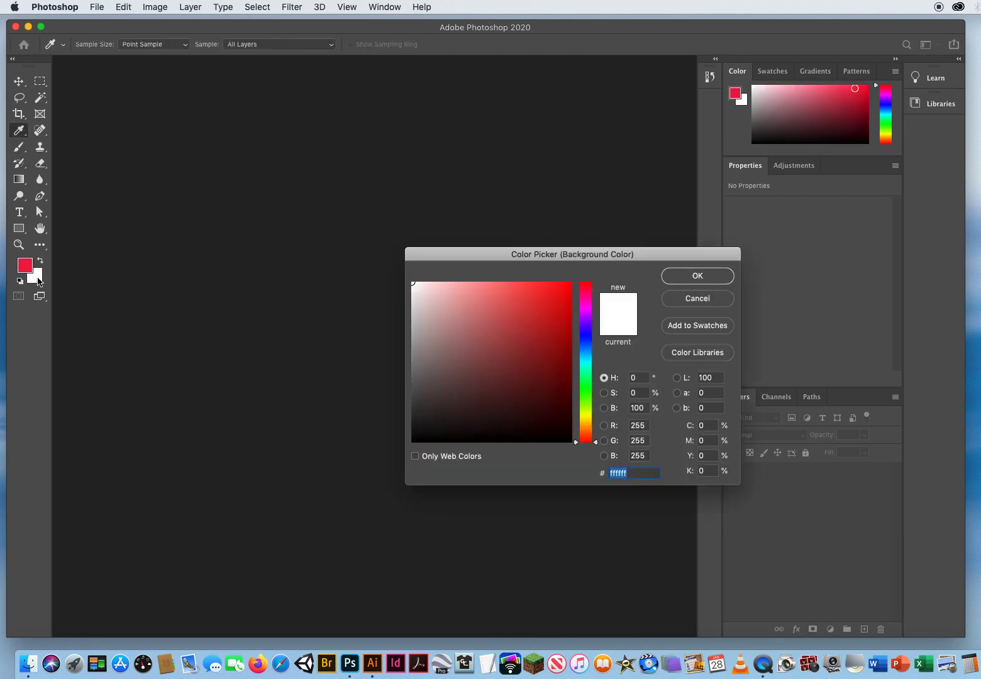
pyautogui.click(587, 383)
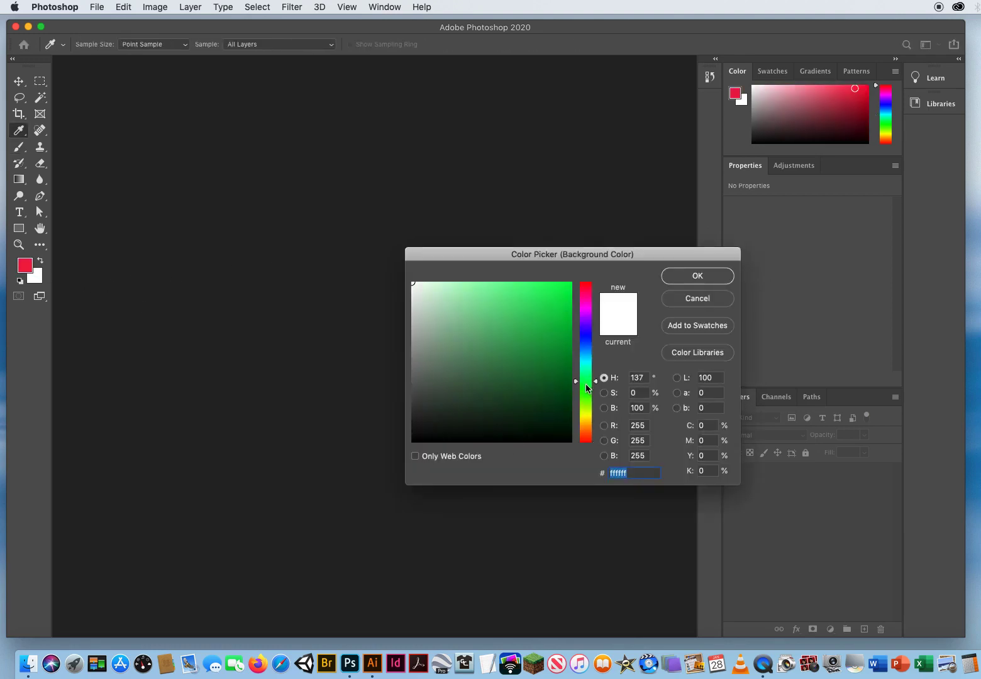
pyautogui.click(557, 299)
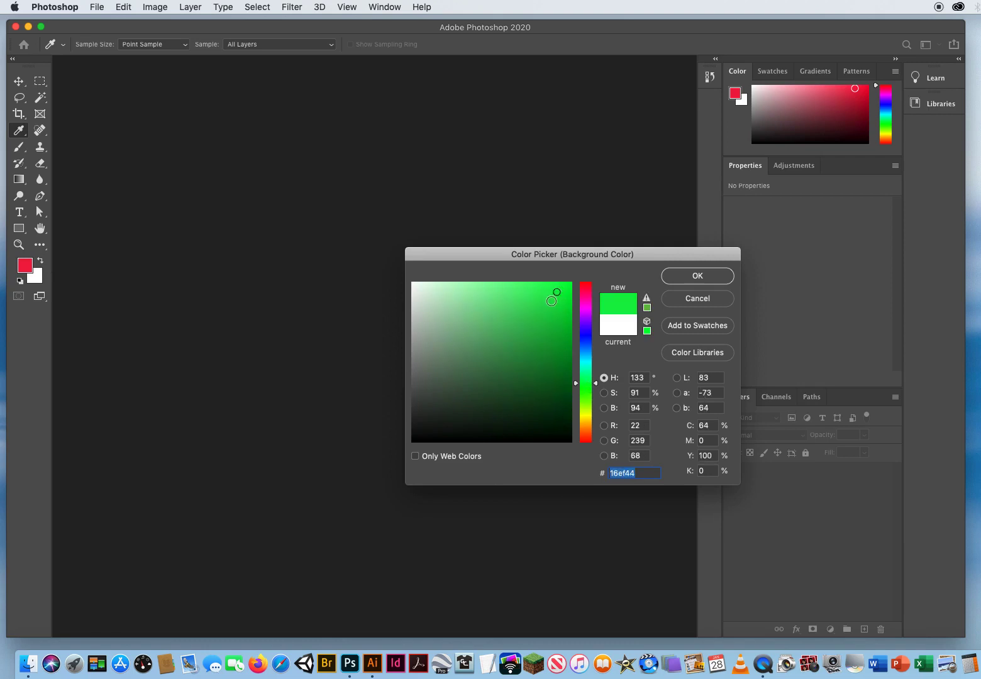
pyautogui.click(686, 275)
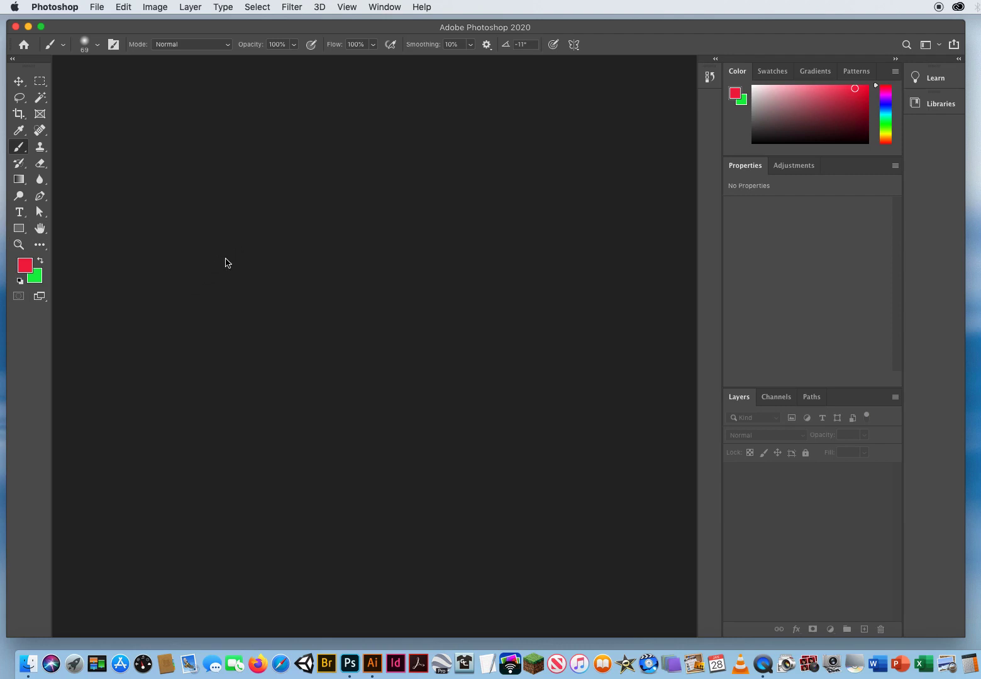
pyautogui.press('d')
# Cycle through the Move, Brush, Blur and Type tools, then Marquee (M) and Lasso.
pyautogui.click(18, 82)
pyautogui.rightClick(18, 84)
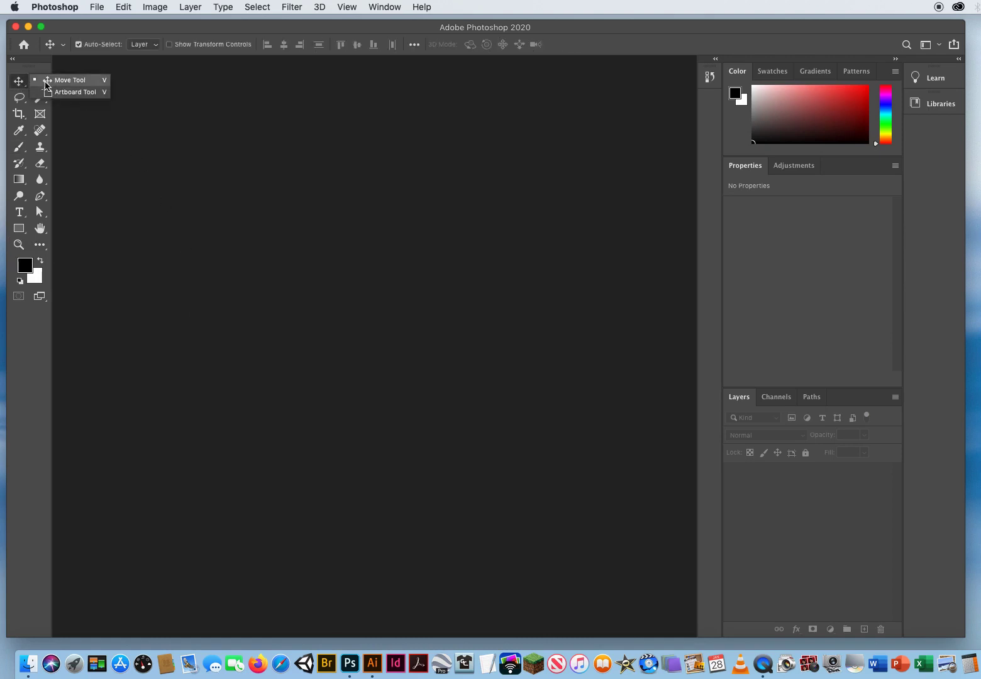
pyautogui.click(44, 82)
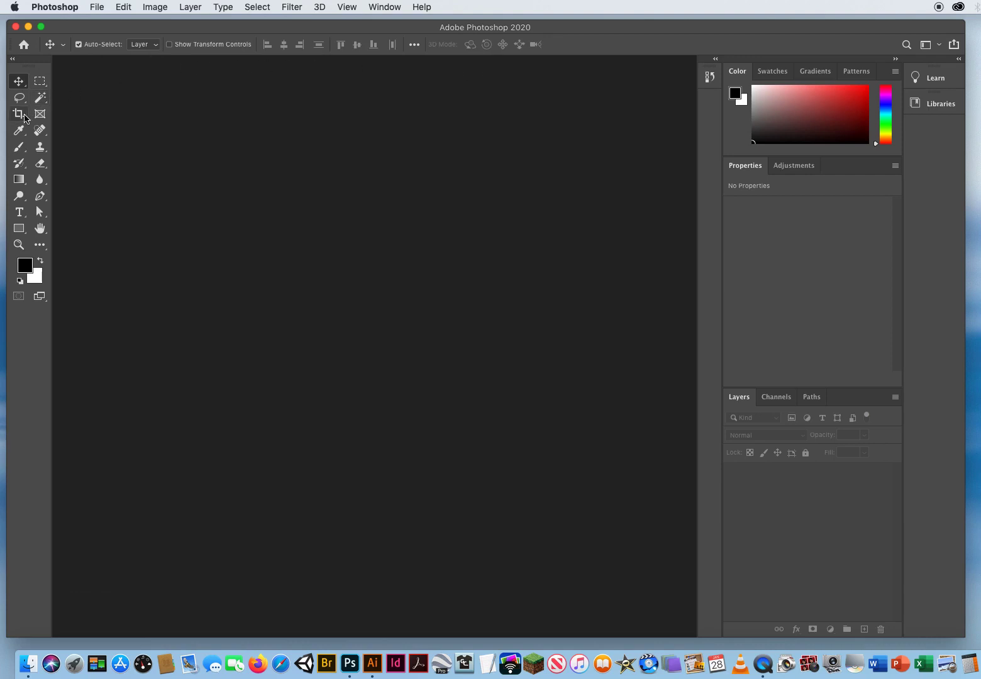
pyautogui.click(19, 146)
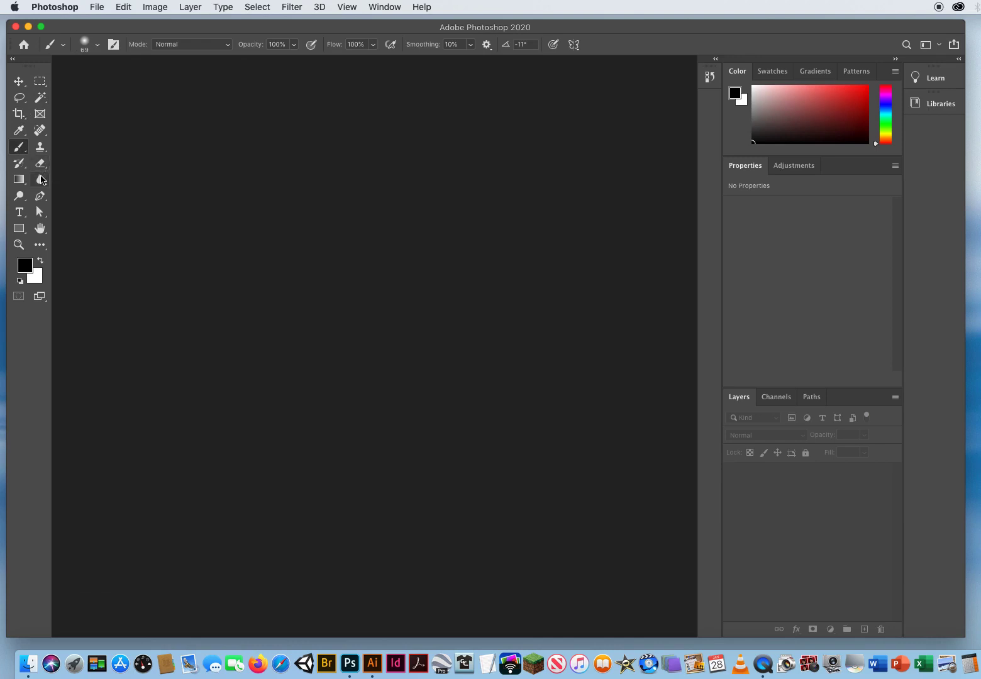
pyautogui.click(39, 181)
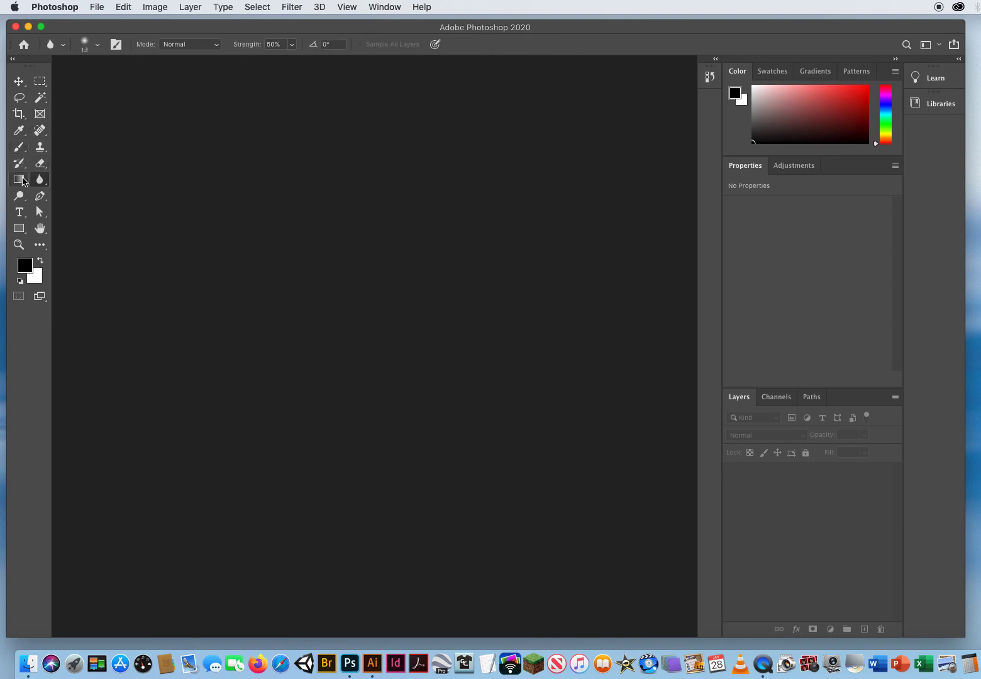
pyautogui.click(21, 212)
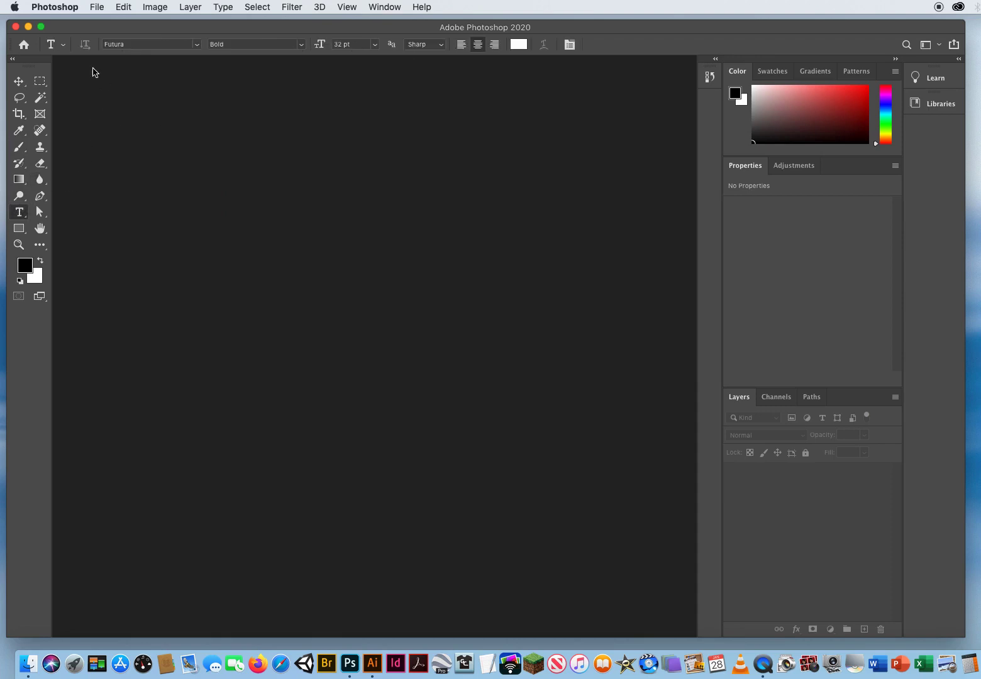
pyautogui.click(19, 81)
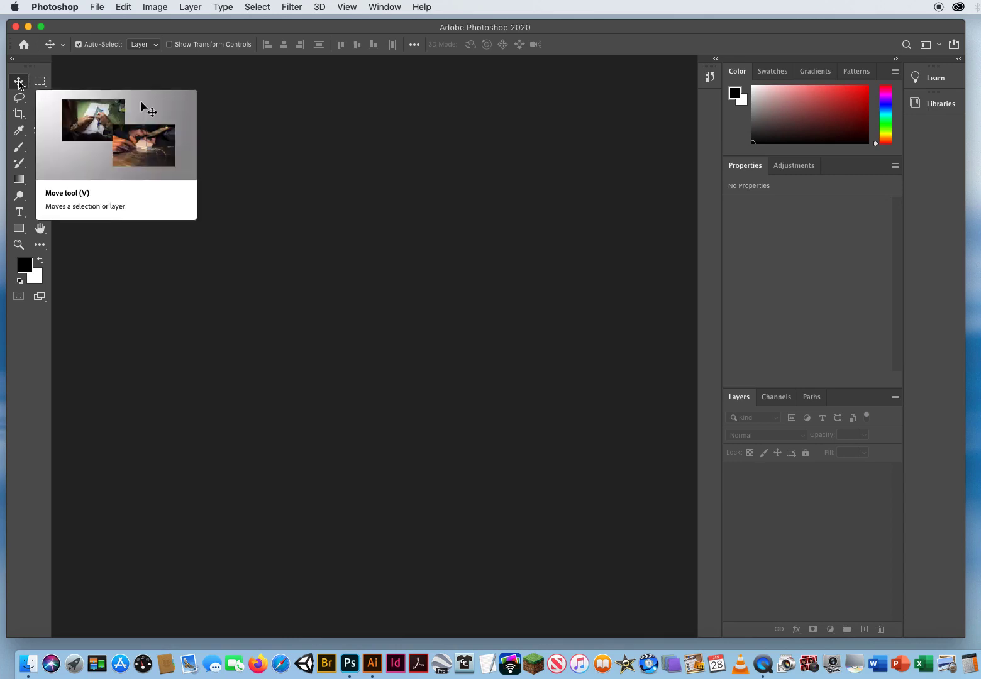
pyautogui.press('m')
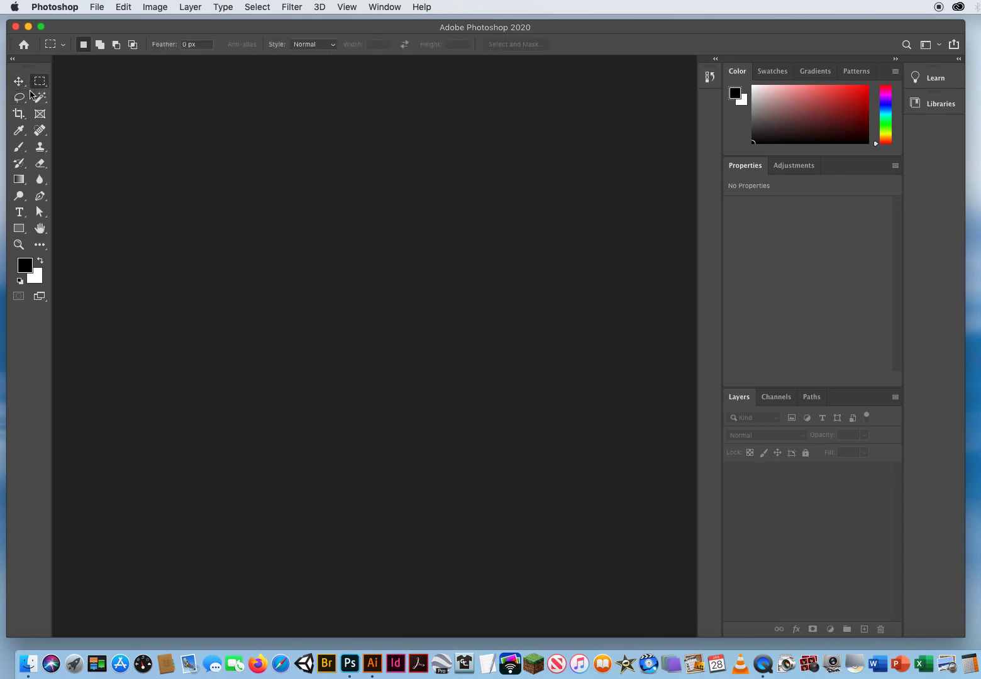
pyautogui.click(21, 100)
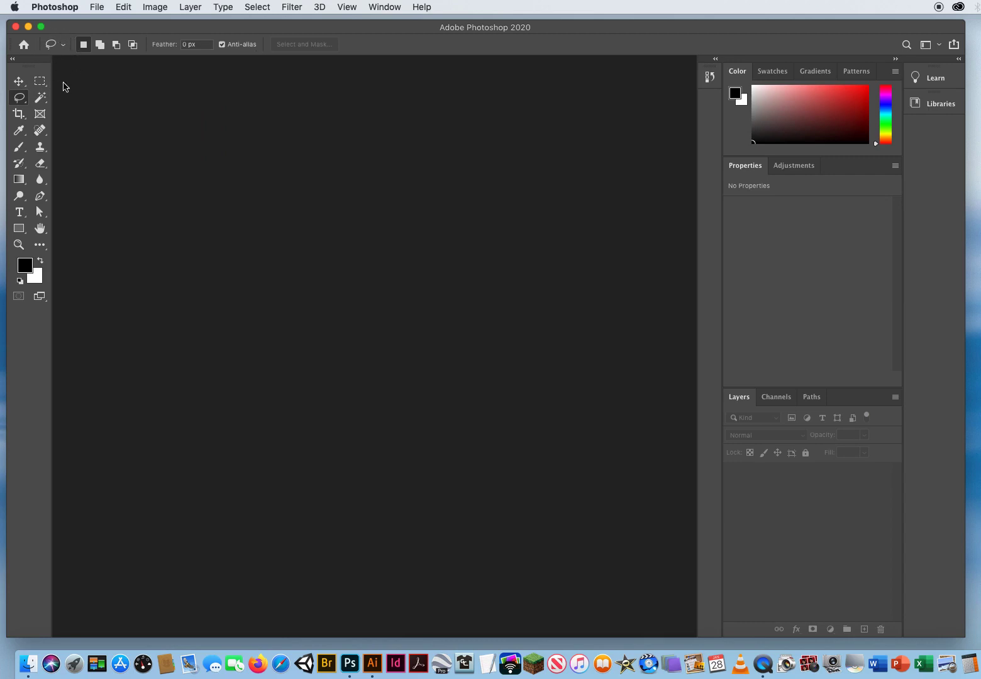
# Reset All Tools from the Tool Preset picker, then select the Brush and Move tools.
pyautogui.click(55, 46)
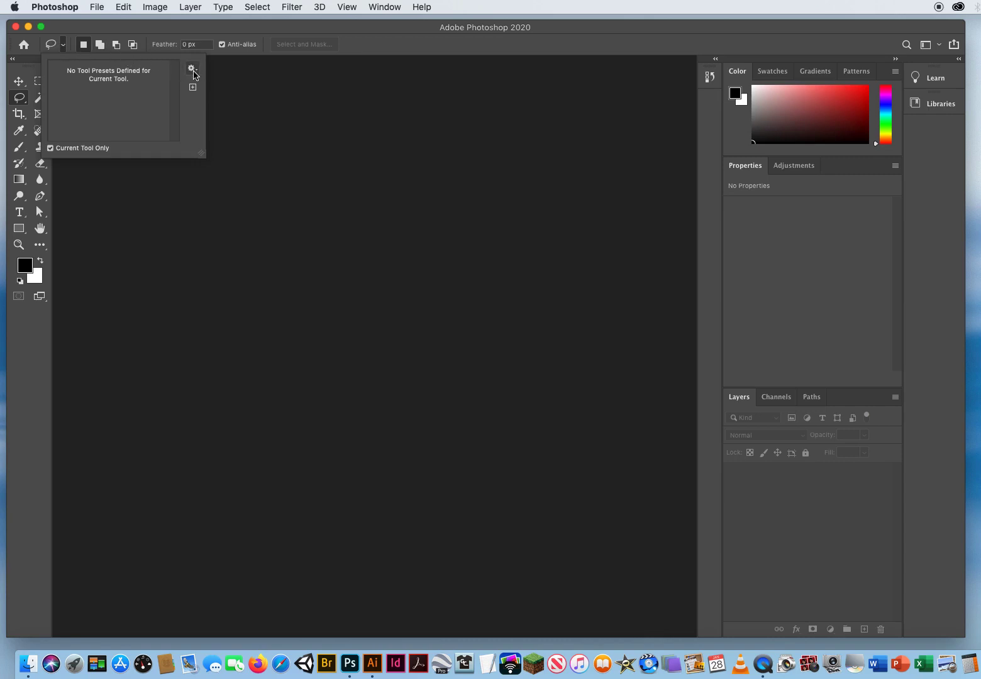
pyautogui.click(192, 69)
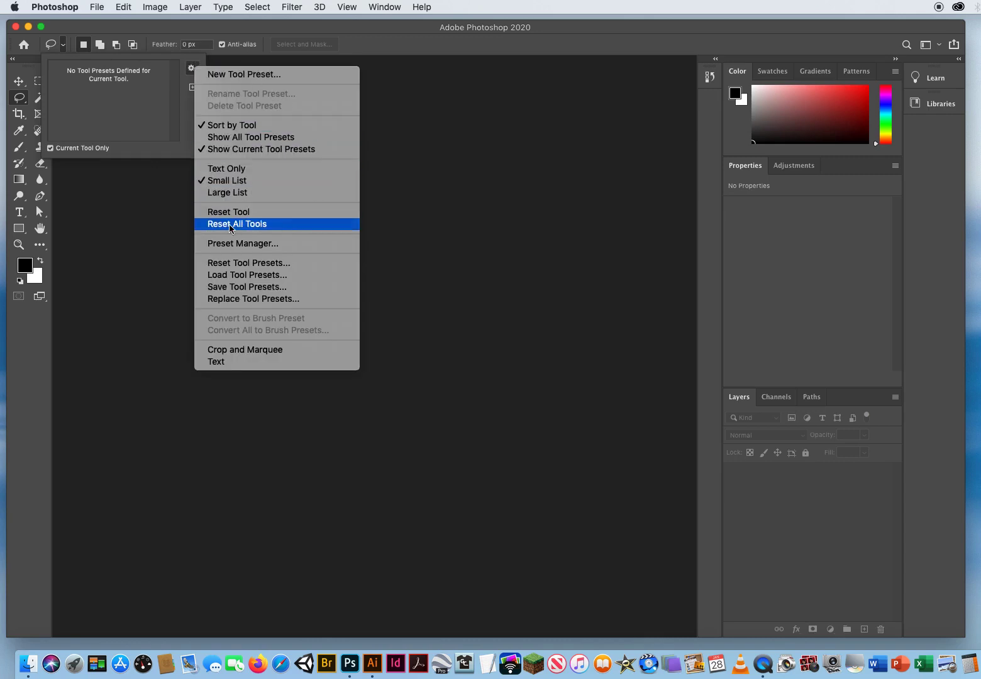
pyautogui.click(254, 225)
pyautogui.moveTo(558, 151); pyautogui.dragTo(413, 142)
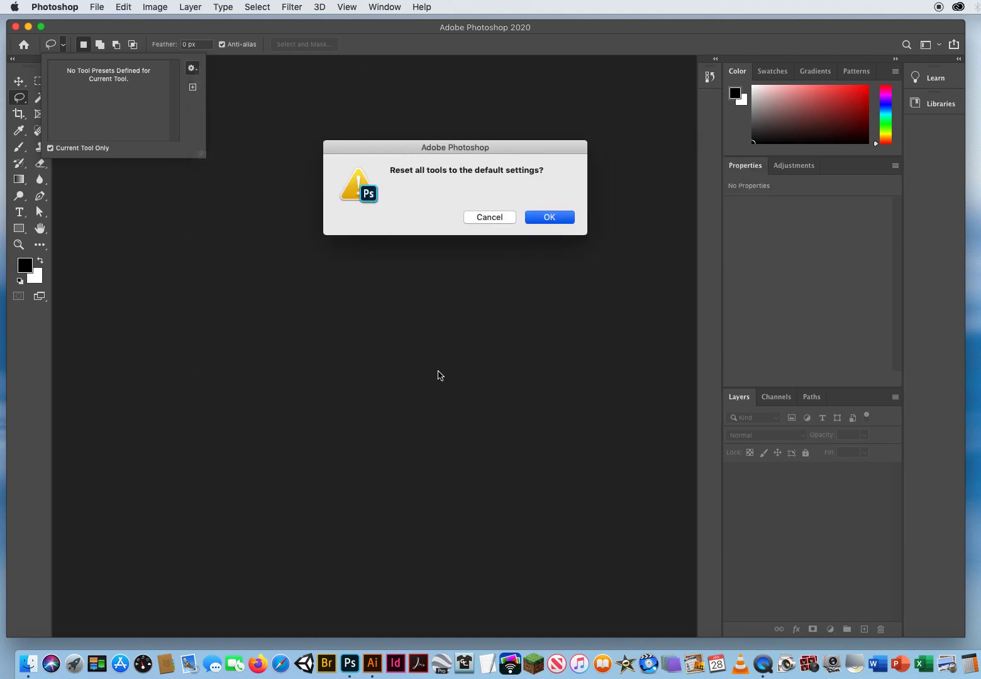
pyautogui.press('Return')
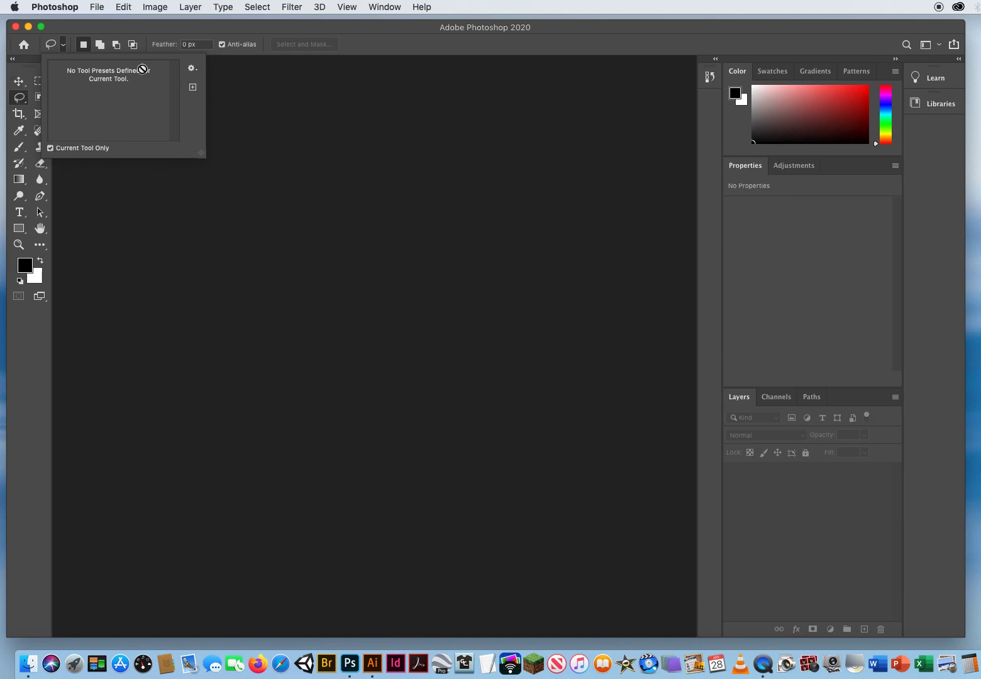
pyautogui.click(370, 29)
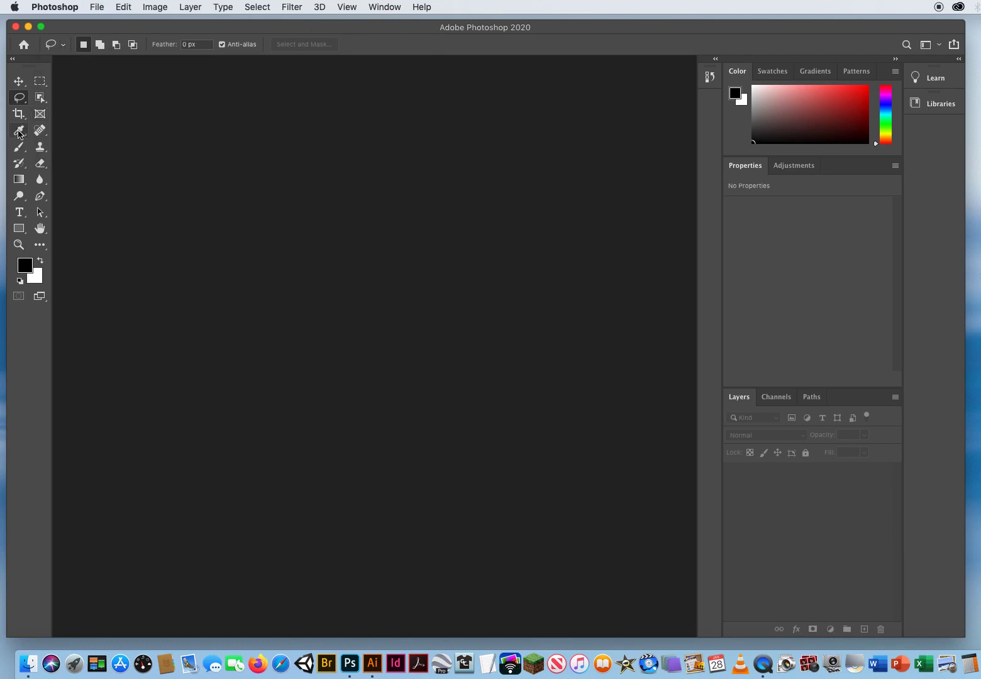
pyautogui.click(19, 146)
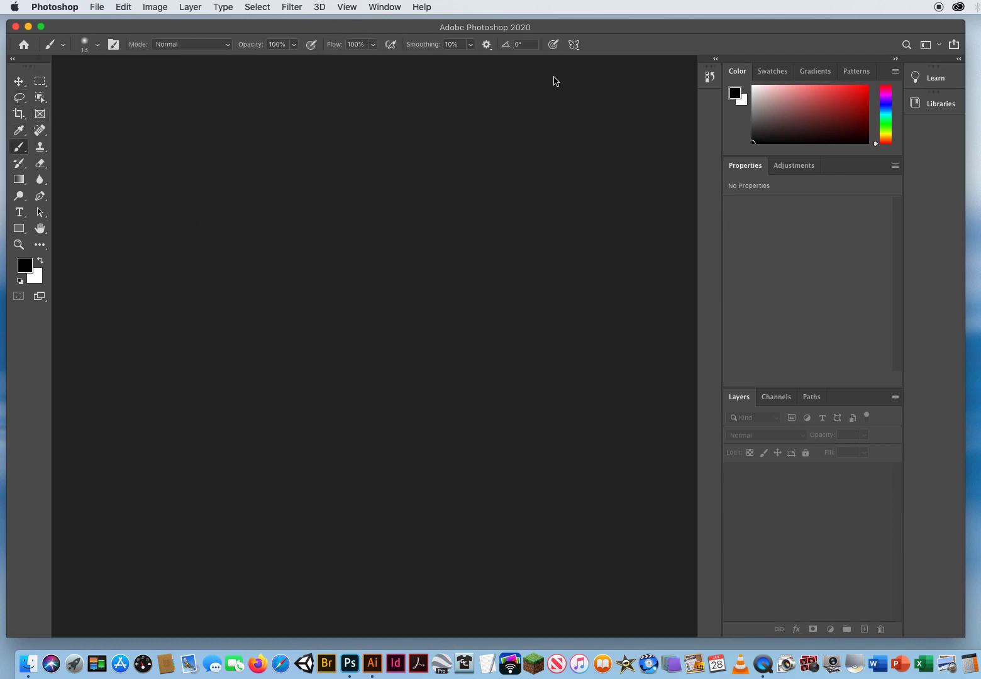
pyautogui.click(18, 82)
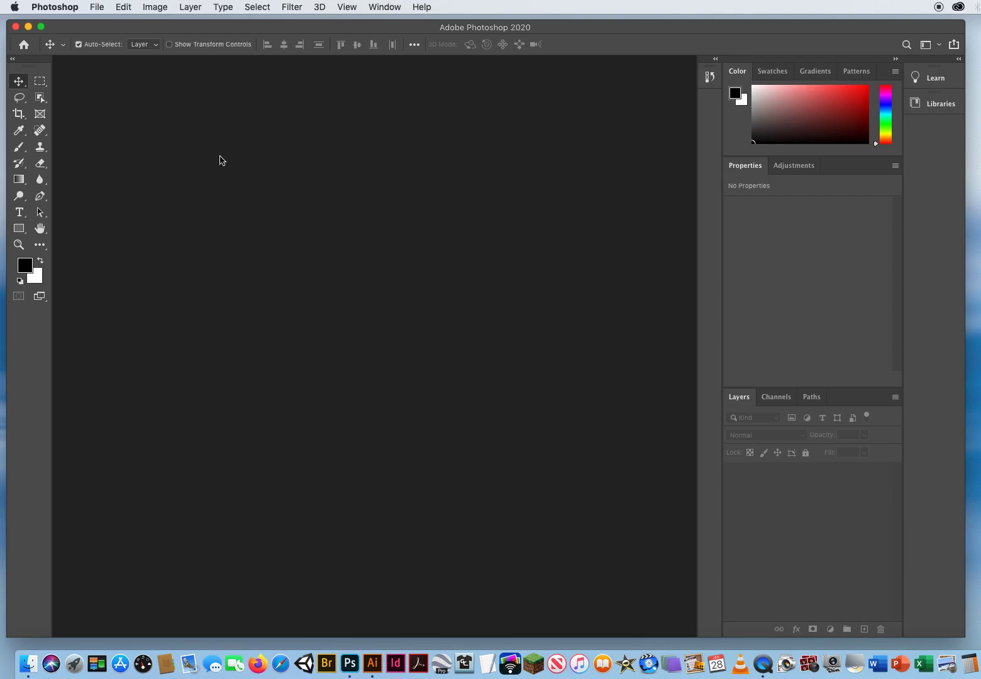
# Open Photoshop > Preferences > General and shift the dialog left.
pyautogui.click(56, 10)
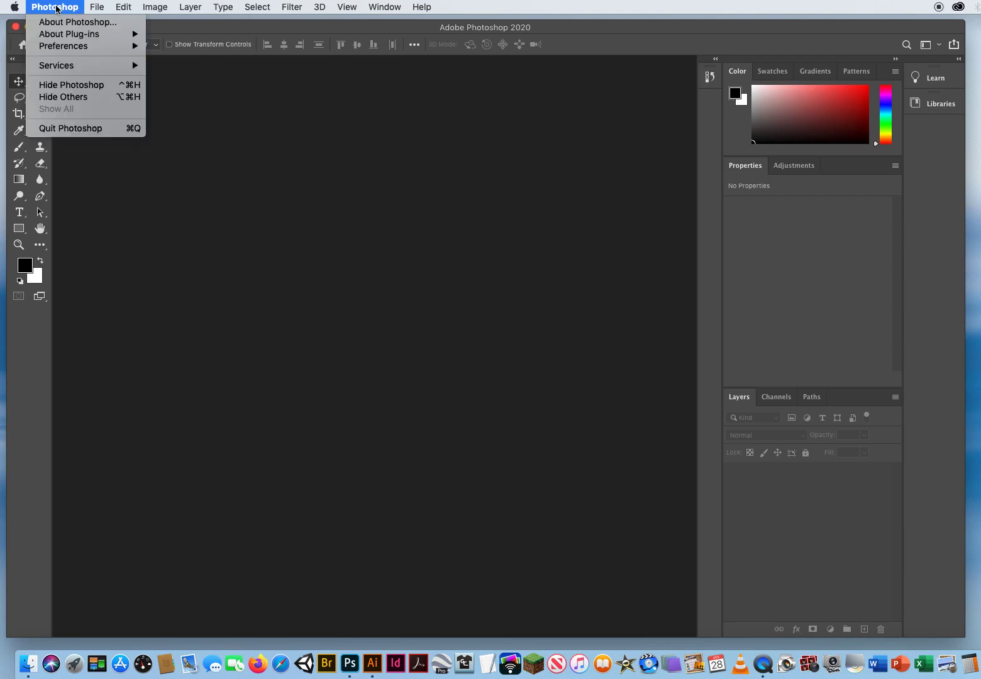
pyautogui.moveTo(64, 45)
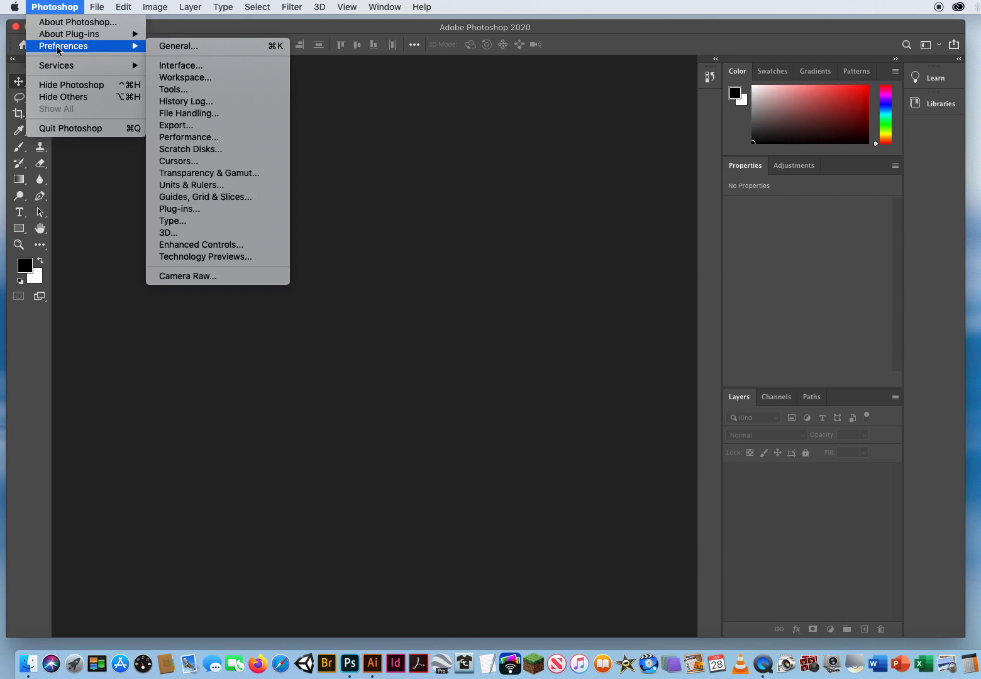
pyautogui.click(181, 50)
pyautogui.moveTo(436, 138); pyautogui.dragTo(251, 135)
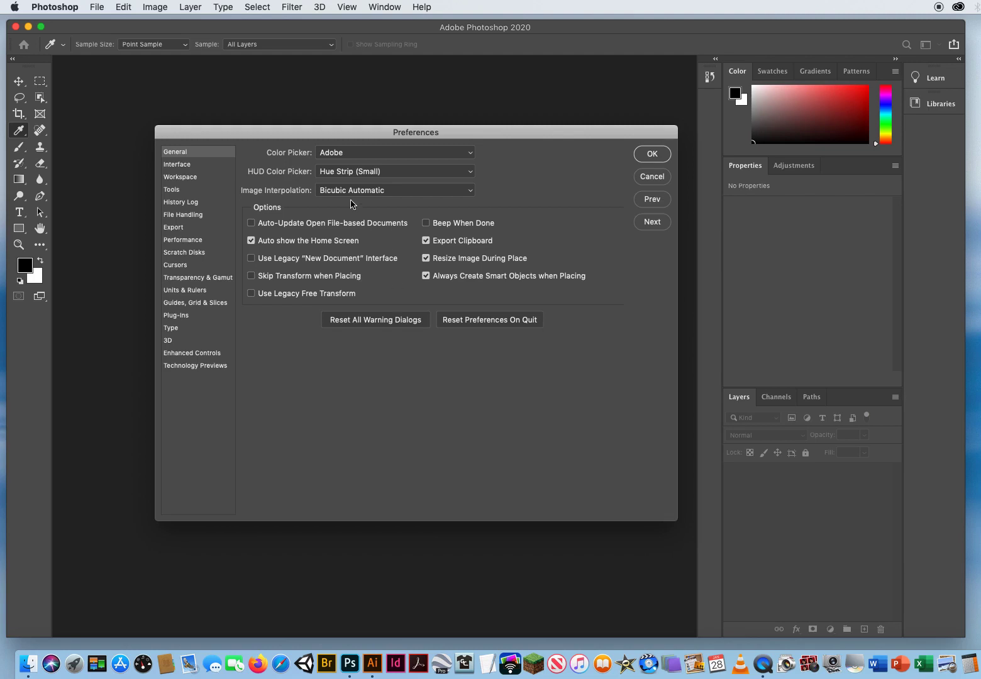
# Keep Adobe color picker and Bicubic Automatic; uncheck Always Create Smart Objects when Placing.
pyautogui.moveTo(338, 134); pyautogui.dragTo(320, 125)
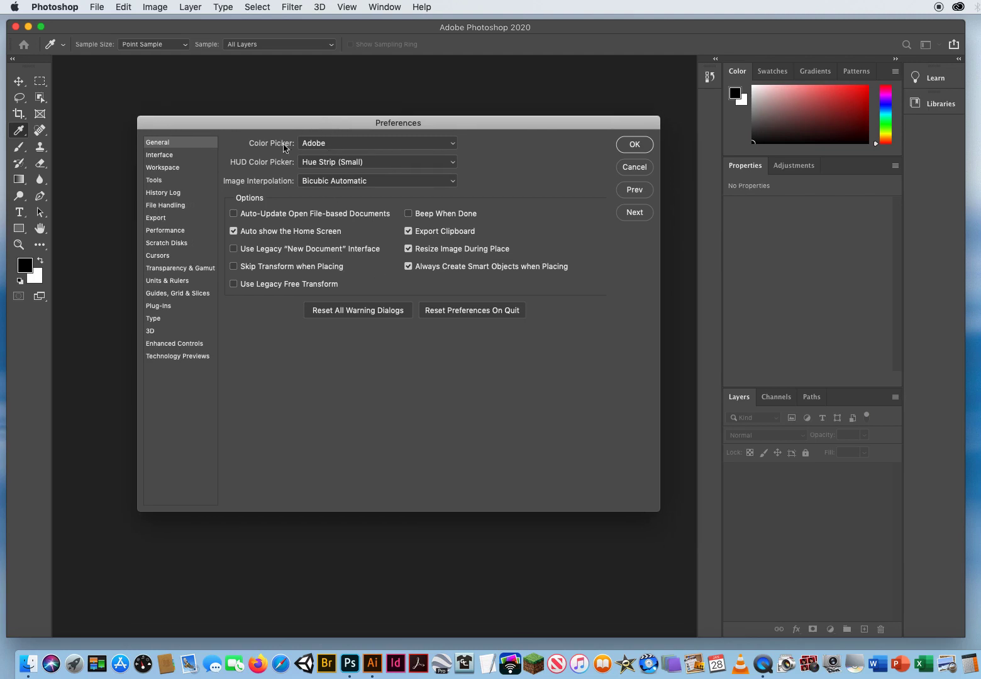
pyautogui.click(322, 145)
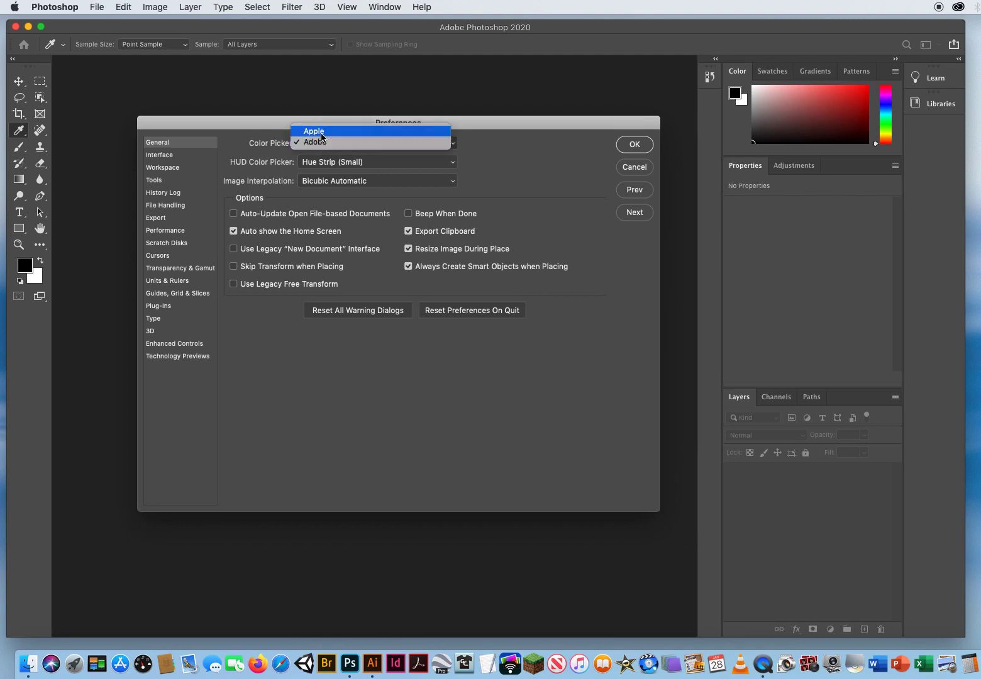
pyautogui.click(325, 145)
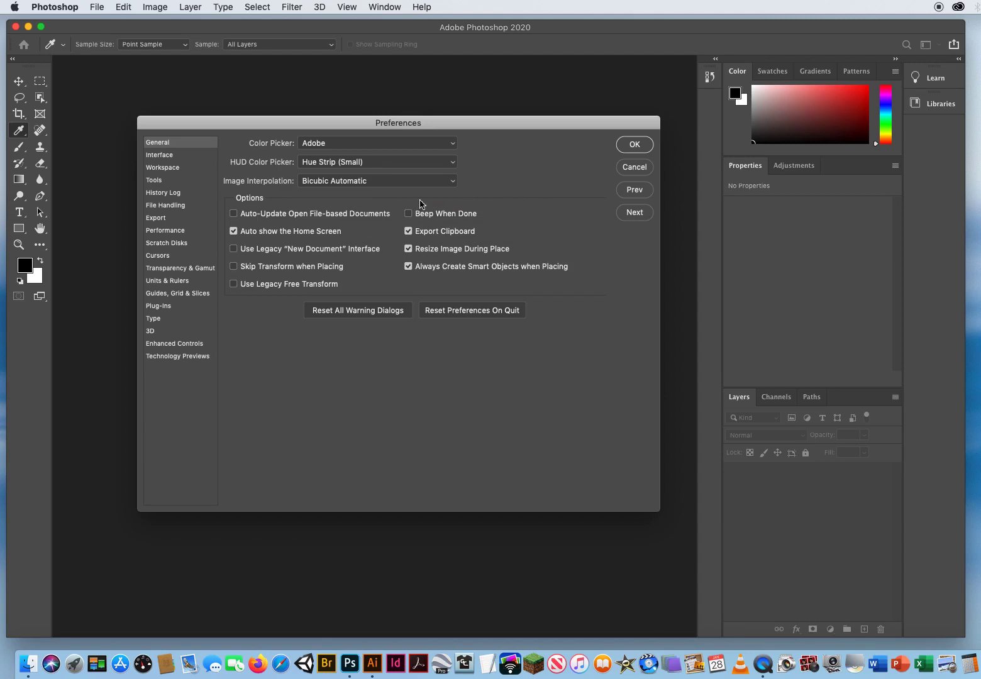
pyautogui.click(342, 186)
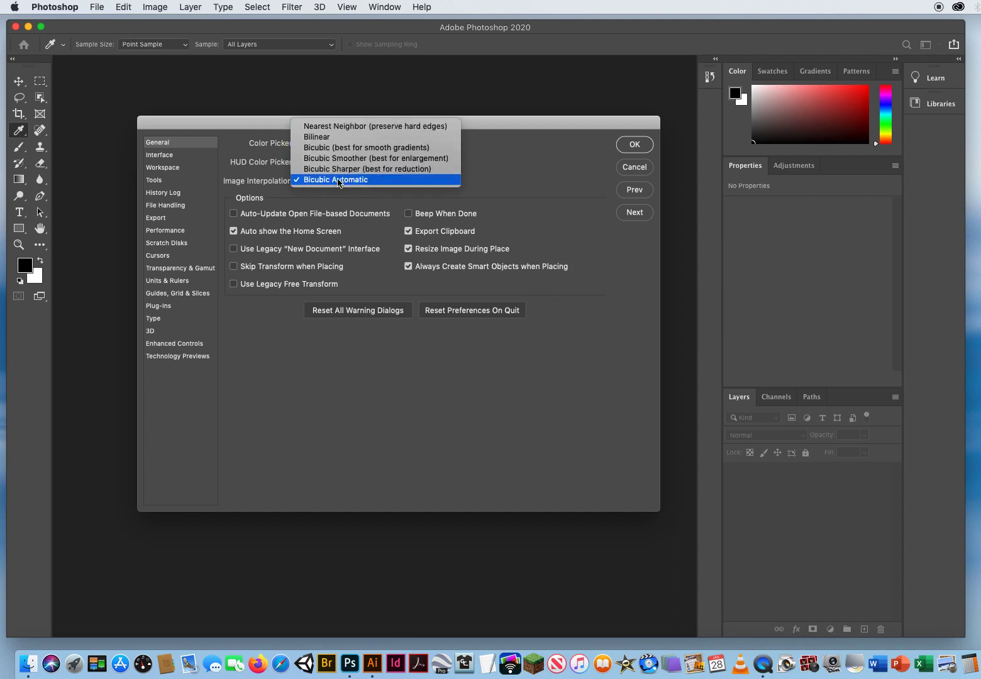
pyautogui.click(340, 183)
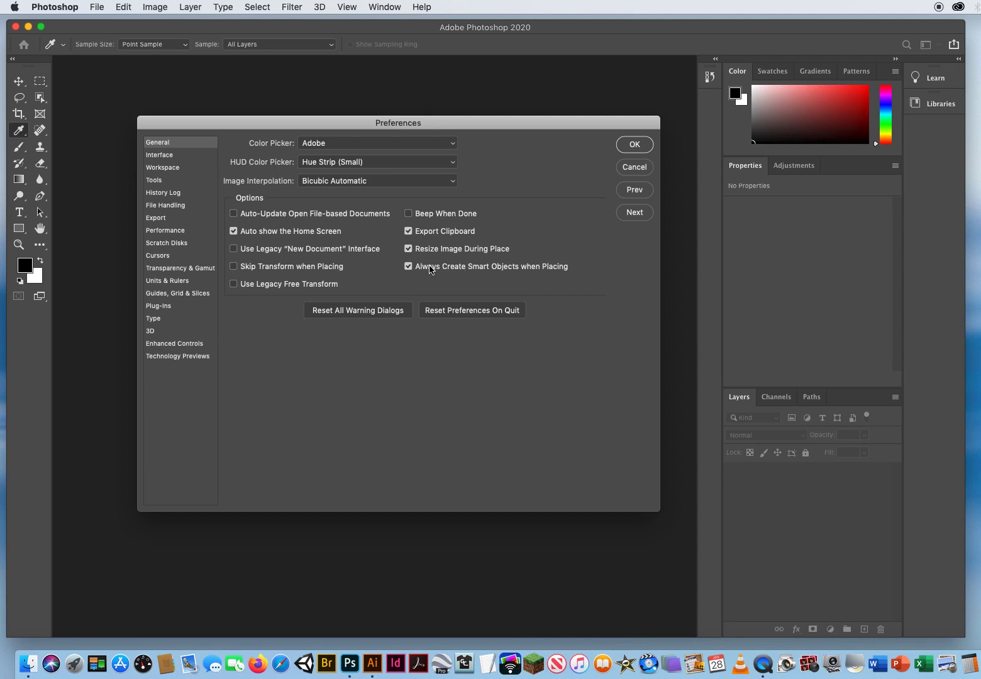
pyautogui.click(408, 266)
# Set Line borders for Standard, Full Screen with Menus and Full Screen modes on the Interface page.
pyautogui.click(634, 213)
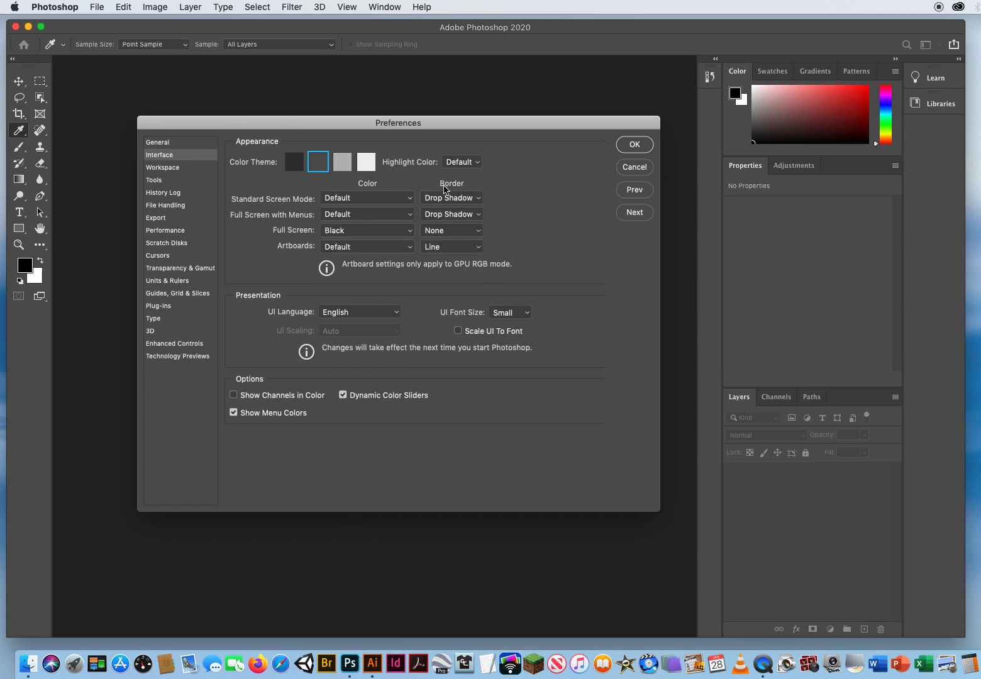
pyautogui.click(446, 197)
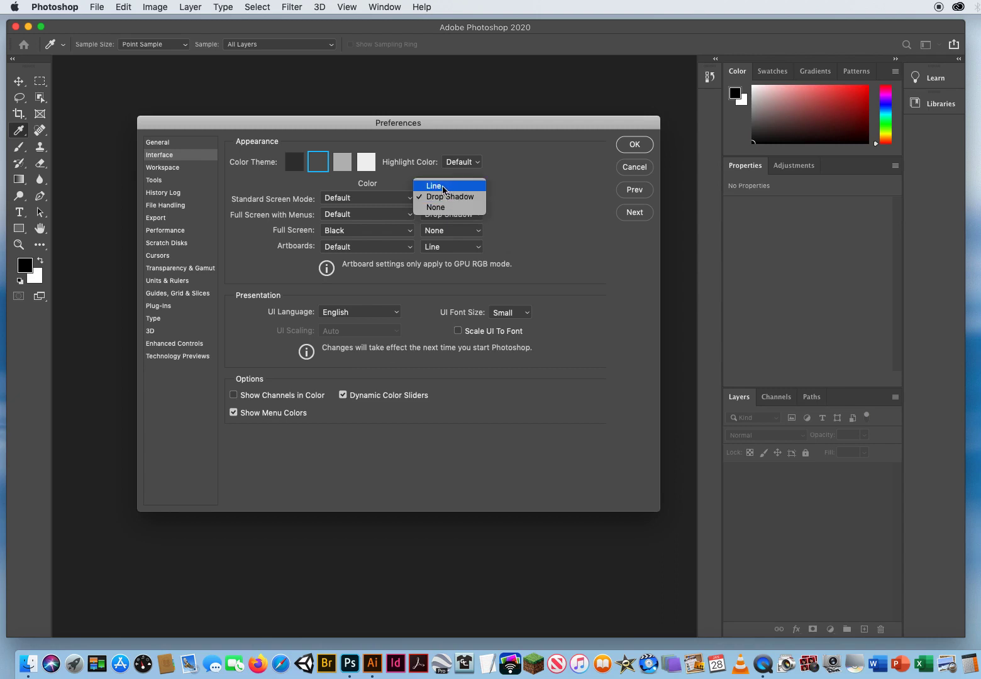
pyautogui.click(443, 187)
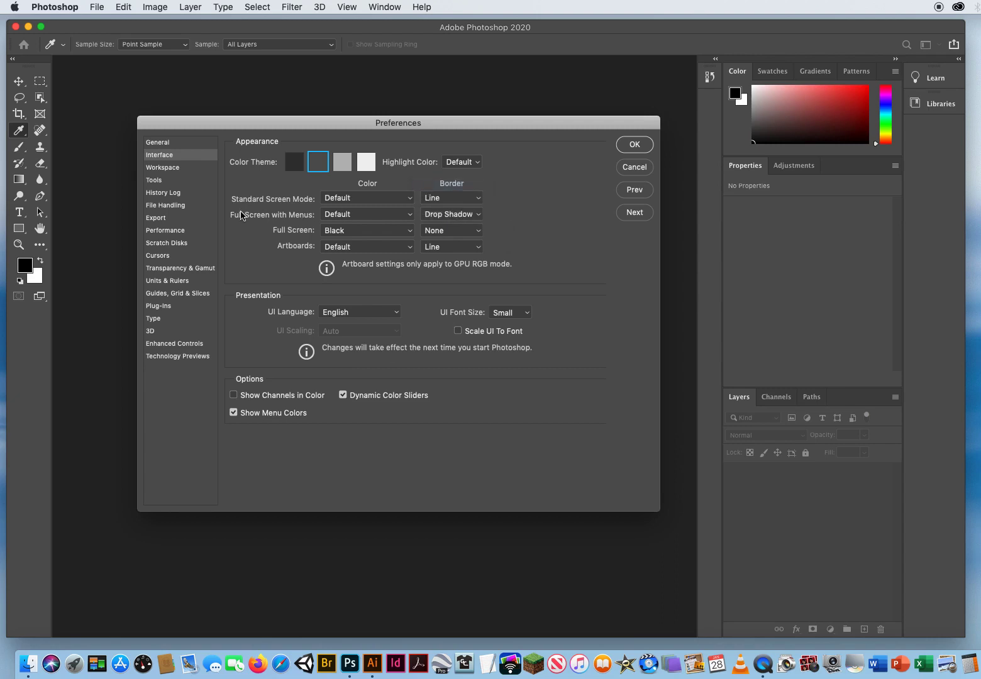
pyautogui.click(454, 214)
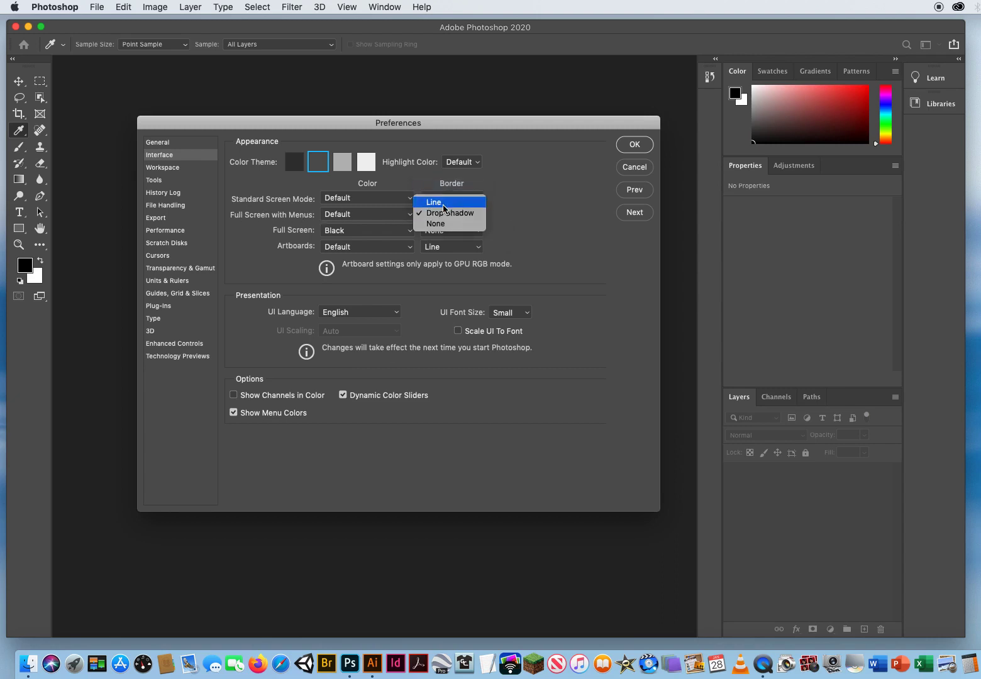
pyautogui.click(444, 203)
pyautogui.click(448, 229)
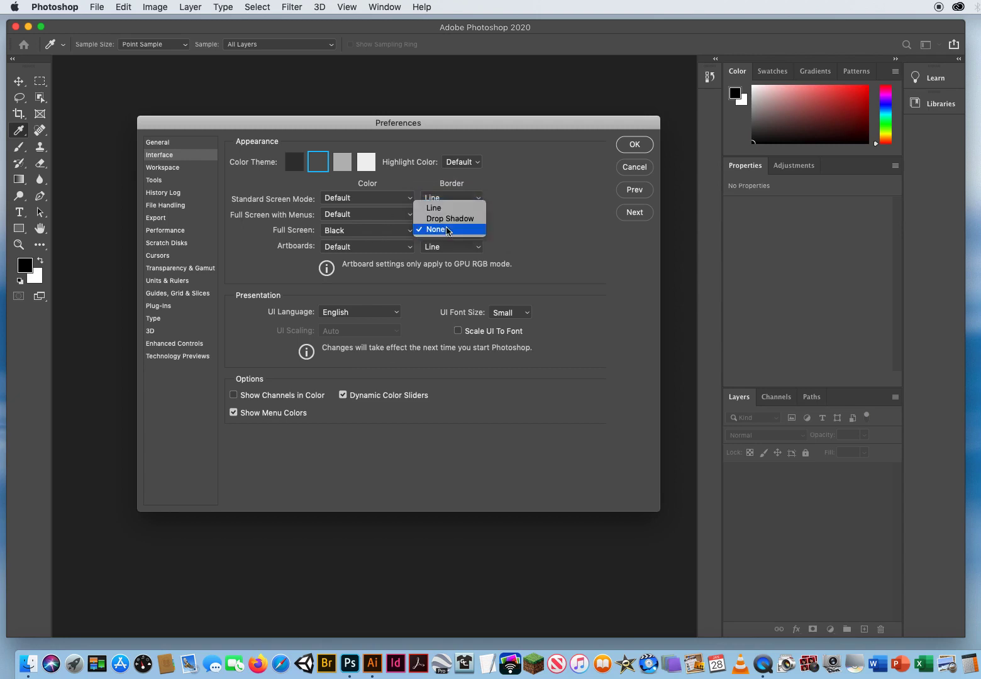
pyautogui.click(445, 208)
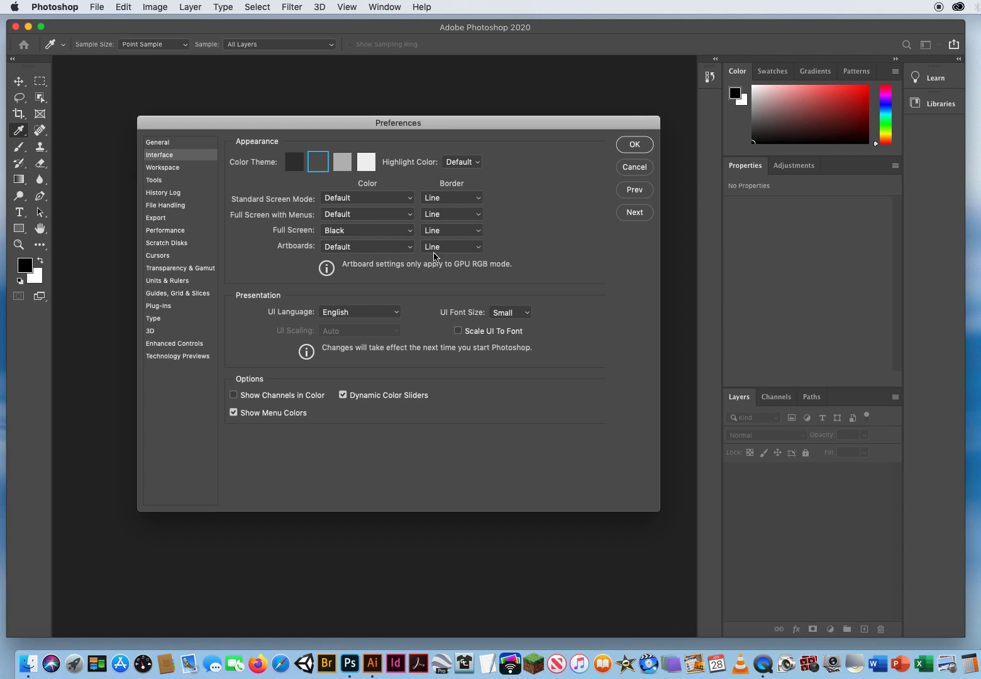
pyautogui.click(448, 199)
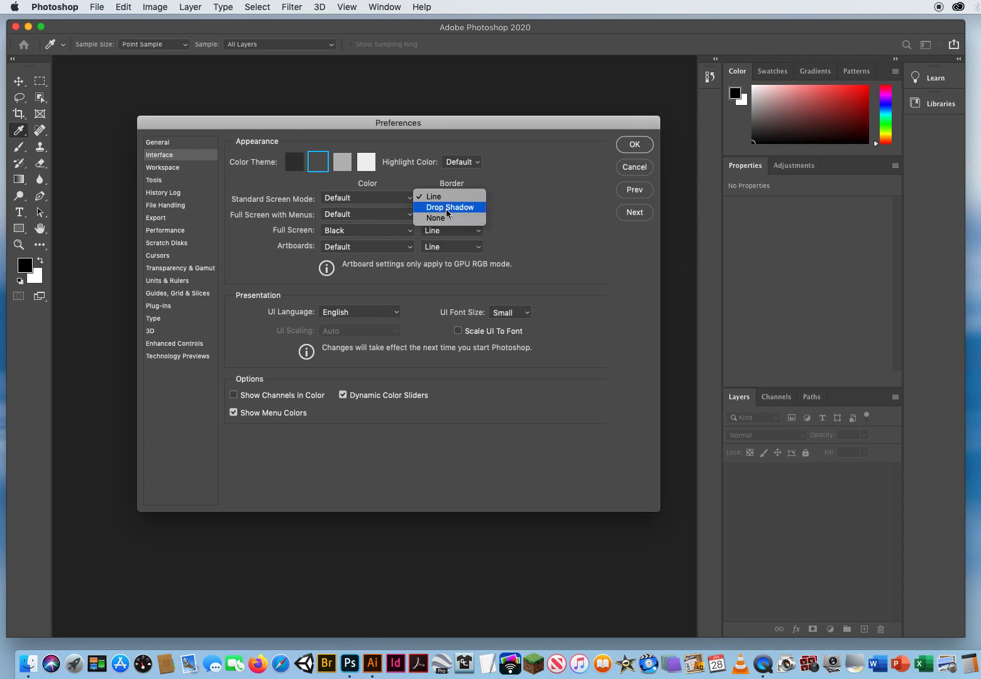
pyautogui.click(97, 232)
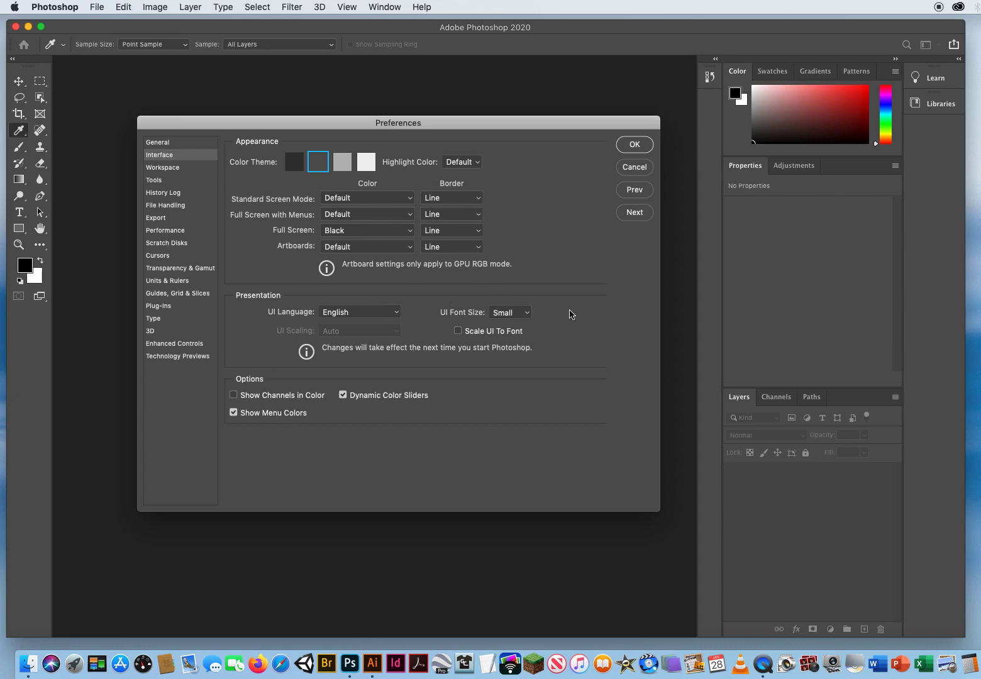
pyautogui.click(635, 212)
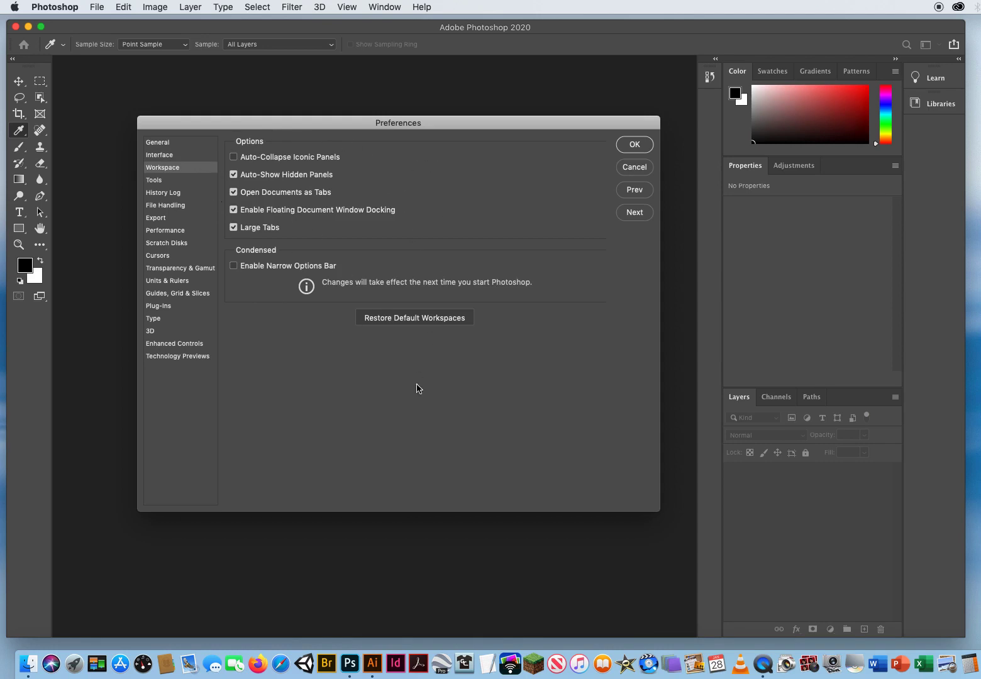
# On the Tools page, uncheck Snap Vector Tools to Pixel Grid and check Zoom Clicked Point to Center.
pyautogui.click(633, 211)
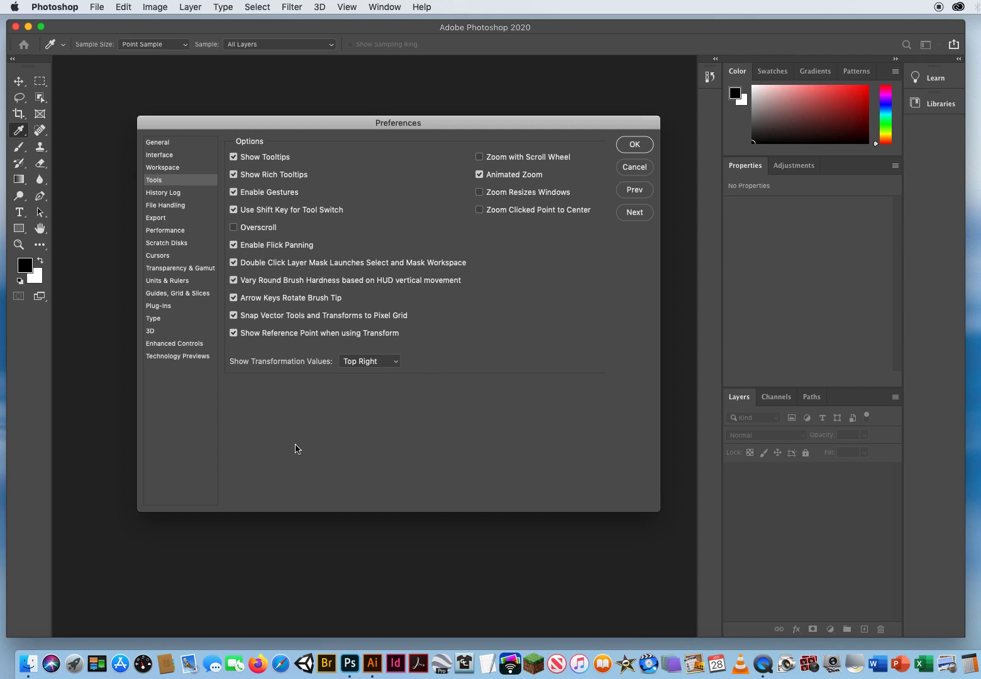
pyautogui.click(234, 316)
pyautogui.click(480, 210)
pyautogui.click(637, 217)
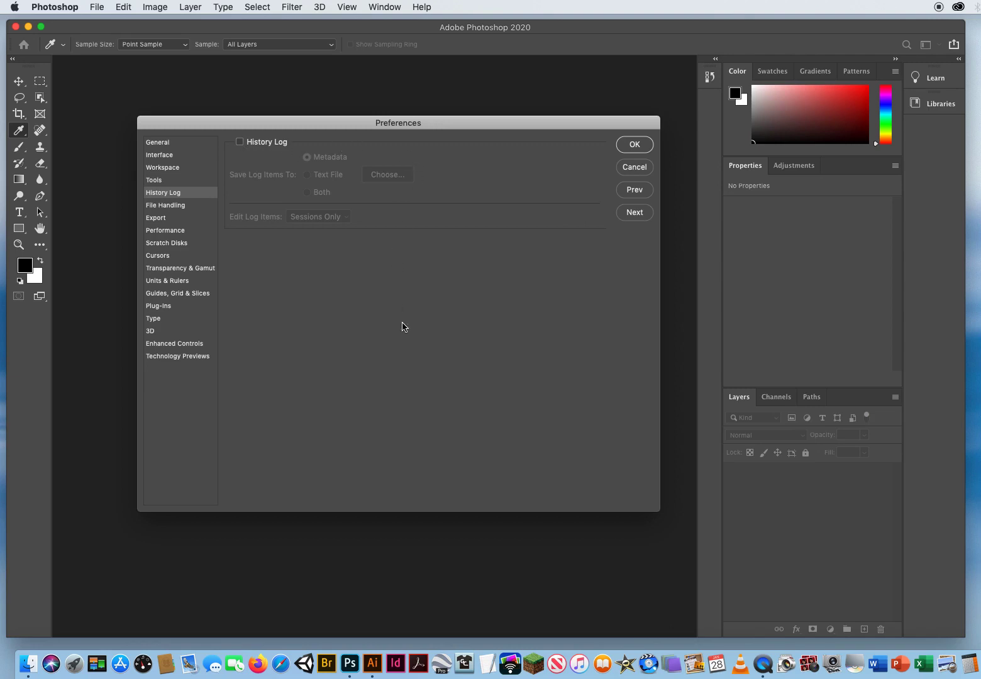
# On File Handling, keep Image Previews at Always Save and Append File Extension at Always.
pyautogui.click(632, 215)
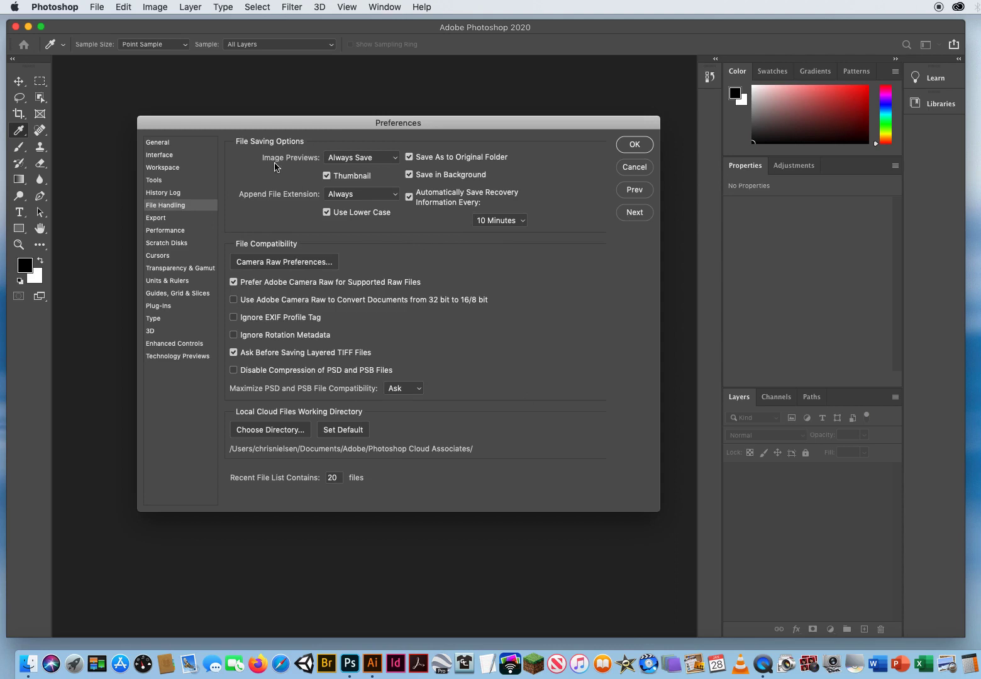
pyautogui.click(345, 159)
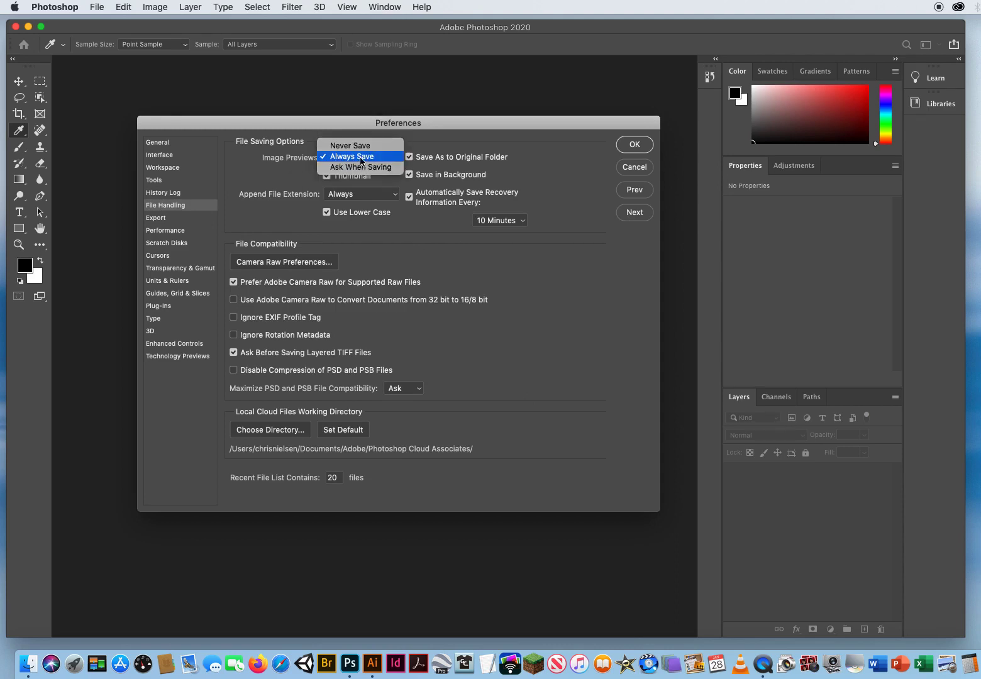
pyautogui.click(351, 159)
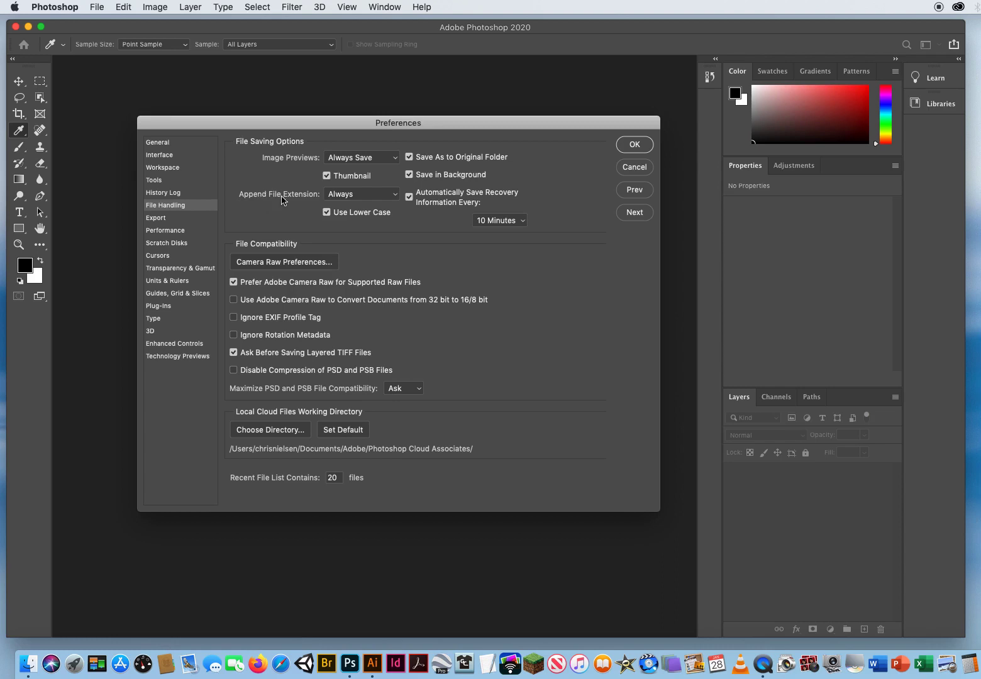
pyautogui.click(338, 200)
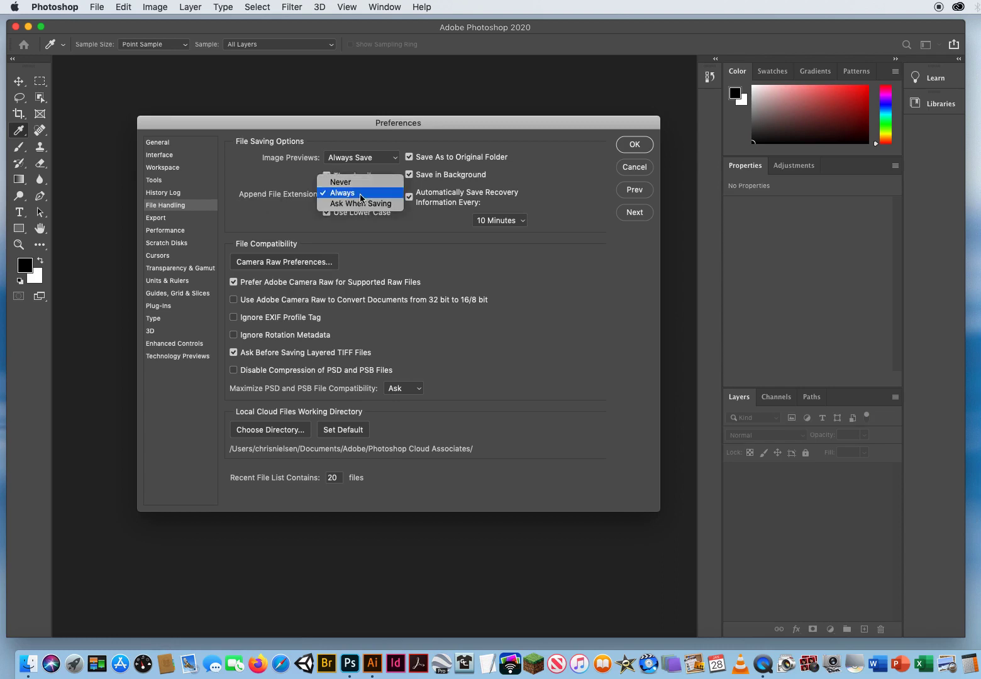
pyautogui.click(361, 195)
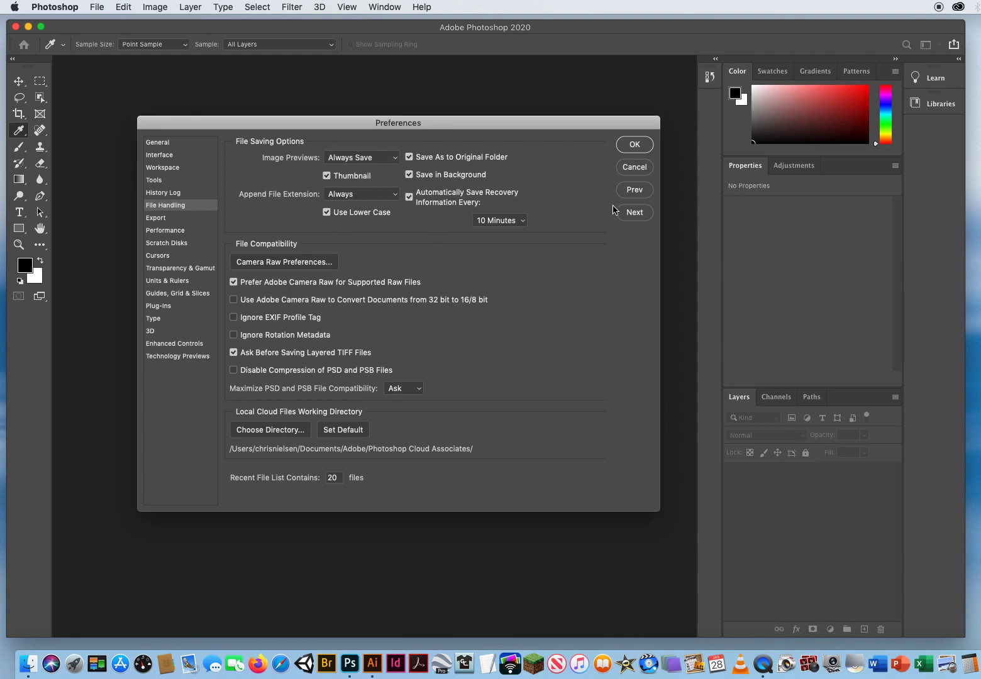
pyautogui.click(631, 216)
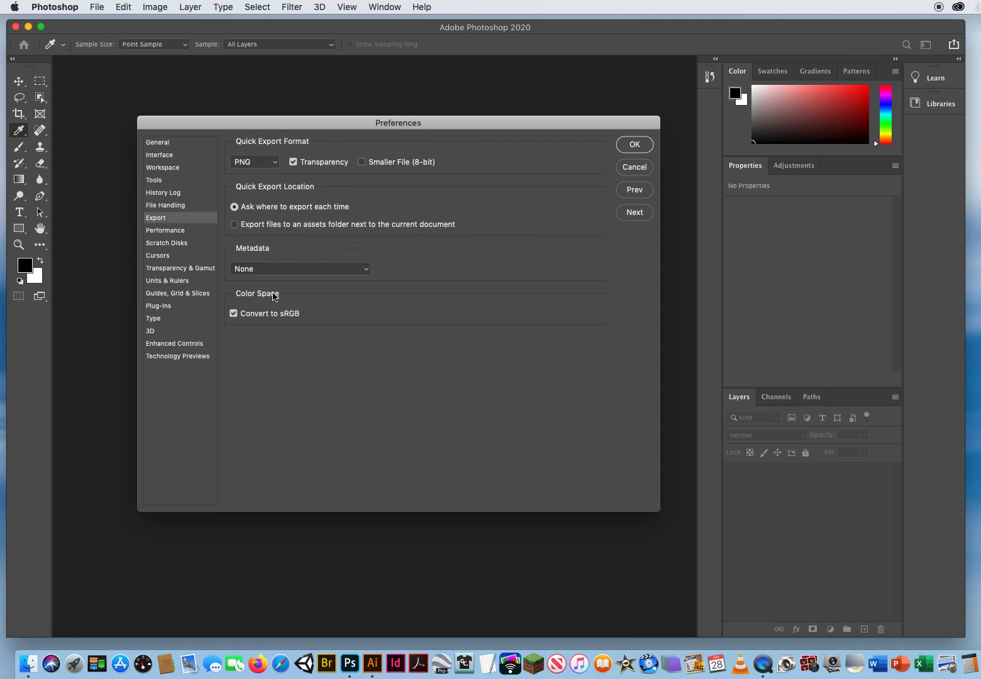
pyautogui.click(631, 216)
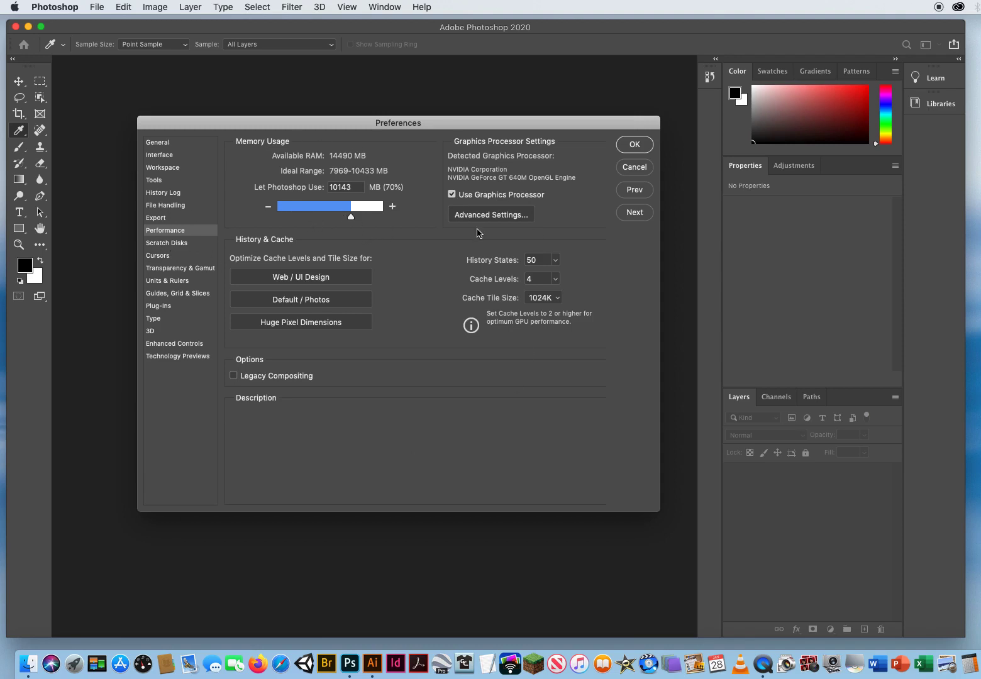
pyautogui.moveTo(414, 283)
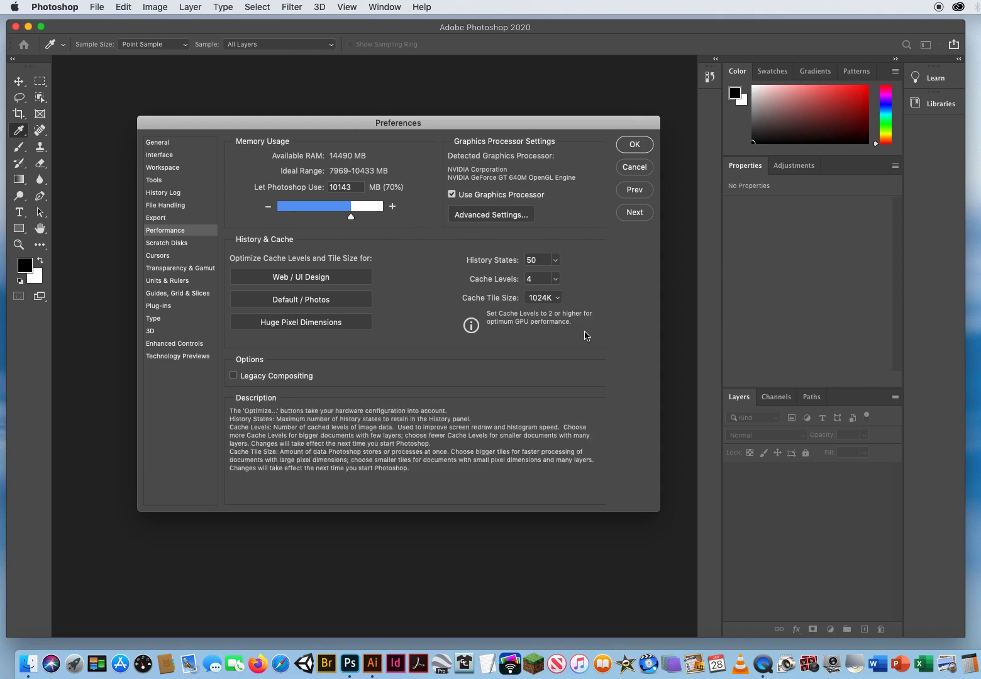
pyautogui.click(634, 213)
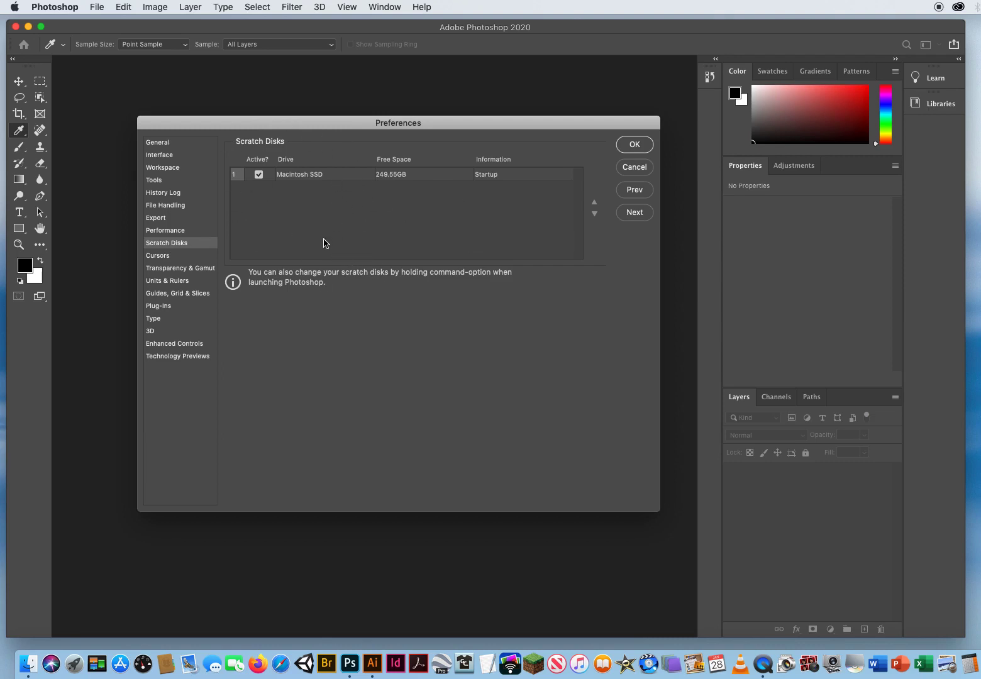
pyautogui.click(635, 214)
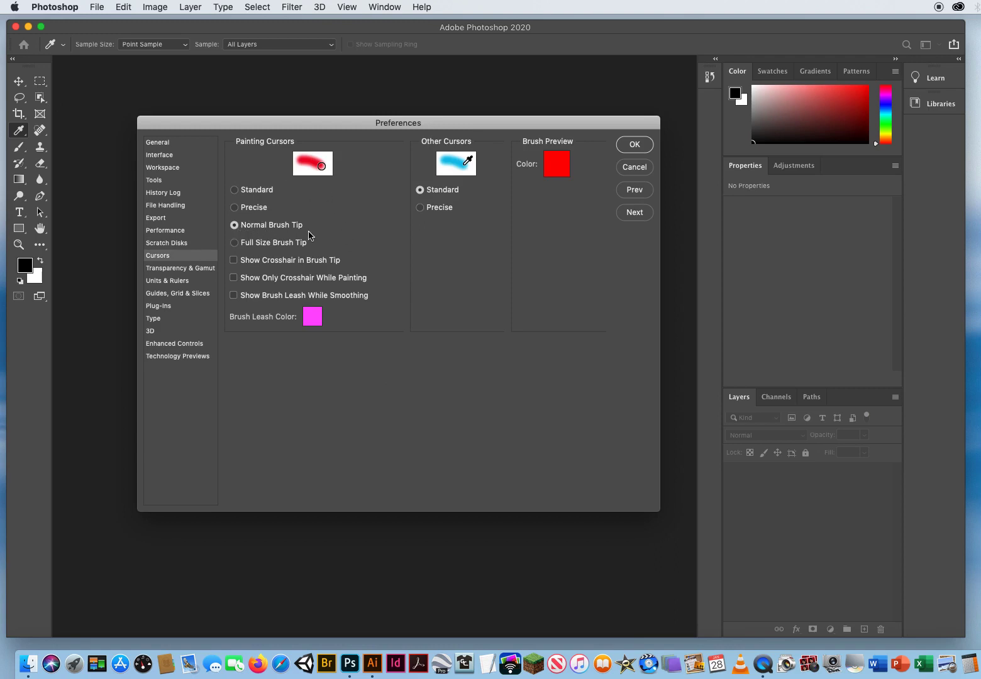
pyautogui.click(235, 191)
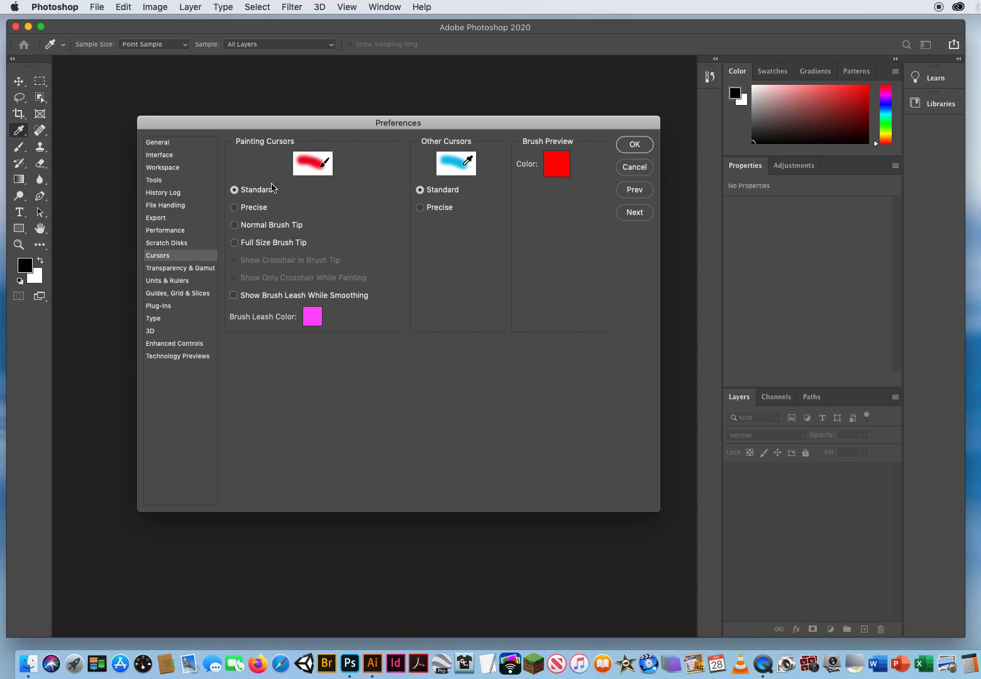
pyautogui.click(234, 209)
pyautogui.click(234, 226)
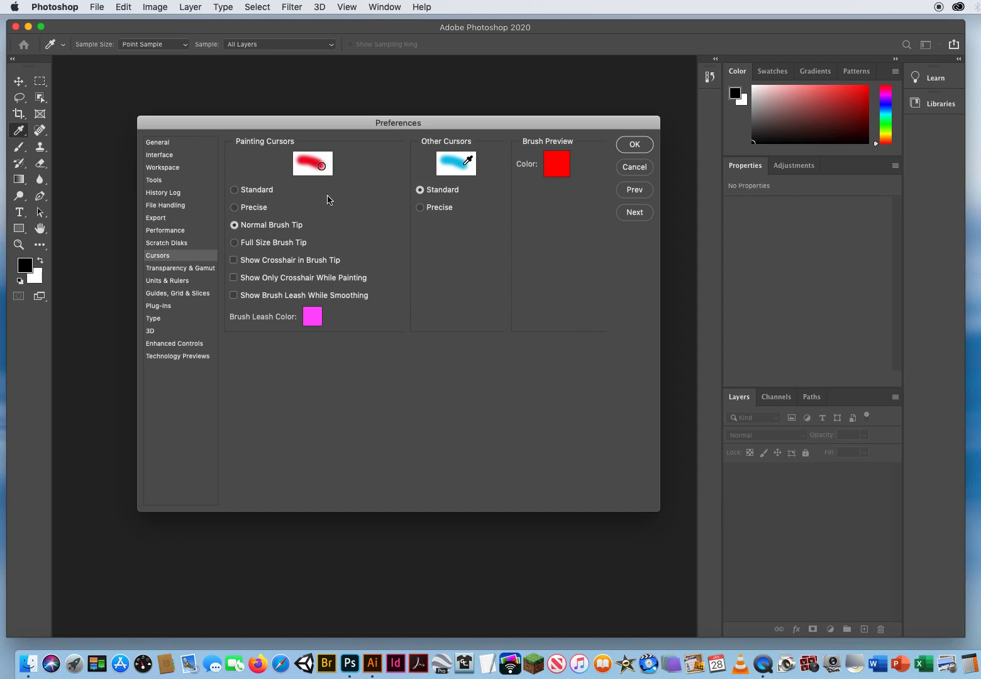
pyautogui.click(235, 243)
pyautogui.click(235, 261)
pyautogui.click(234, 261)
pyautogui.click(233, 279)
pyautogui.click(235, 279)
pyautogui.click(234, 226)
pyautogui.click(420, 207)
pyautogui.click(421, 190)
# Advance the Preferences dialog to the Transparency & Gamut page.
pyautogui.click(635, 214)
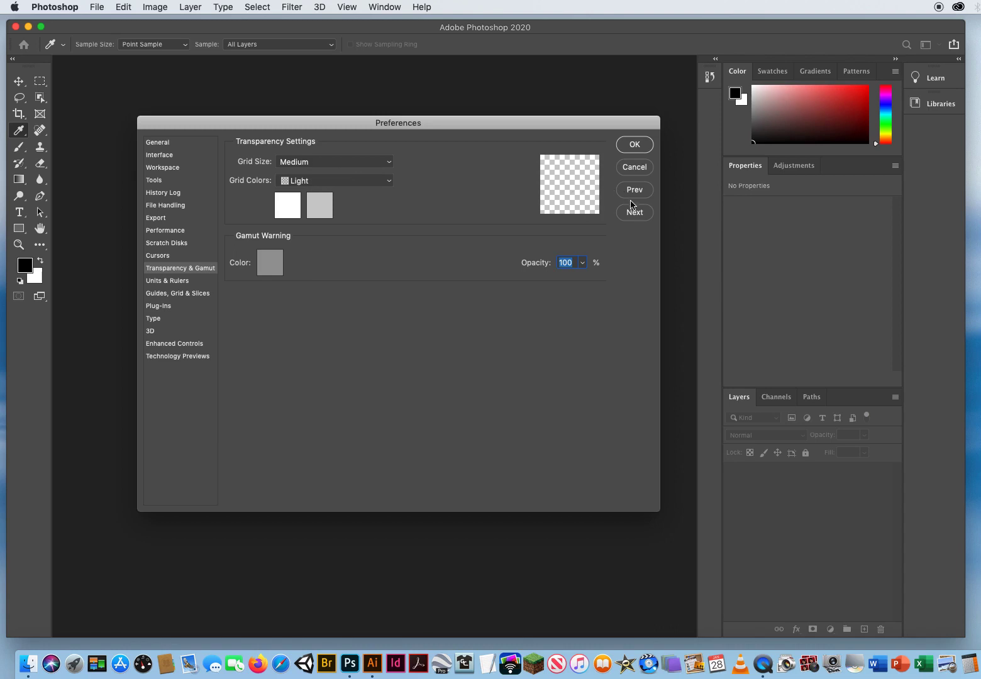
# On the Units & Rulers page, keep rulers in Inches and select the print and screen resolution values.
pyautogui.click(634, 213)
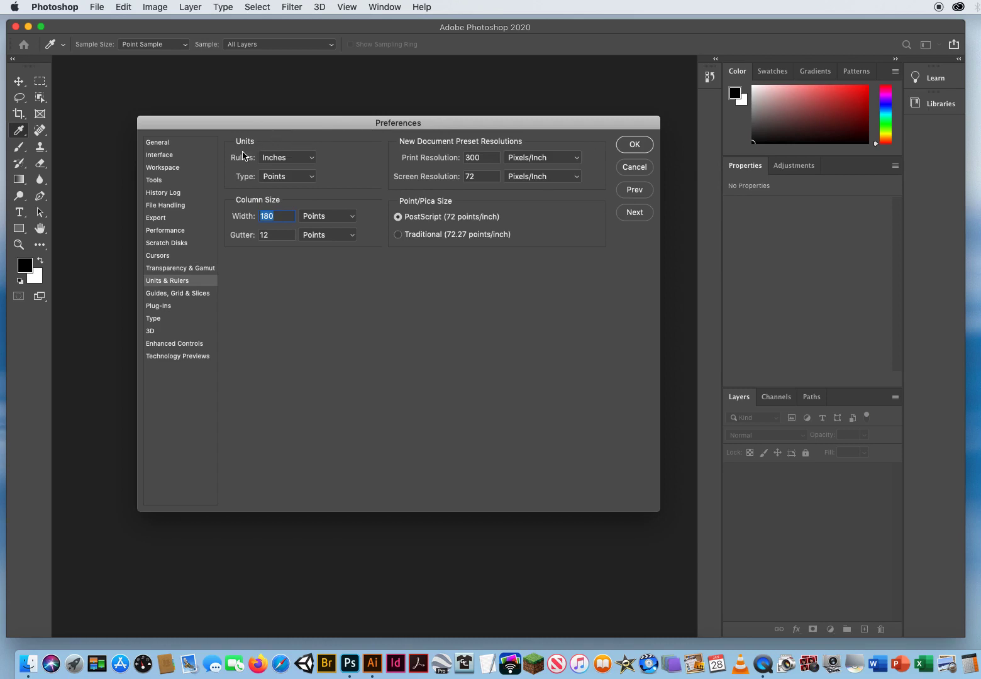
pyautogui.click(287, 161)
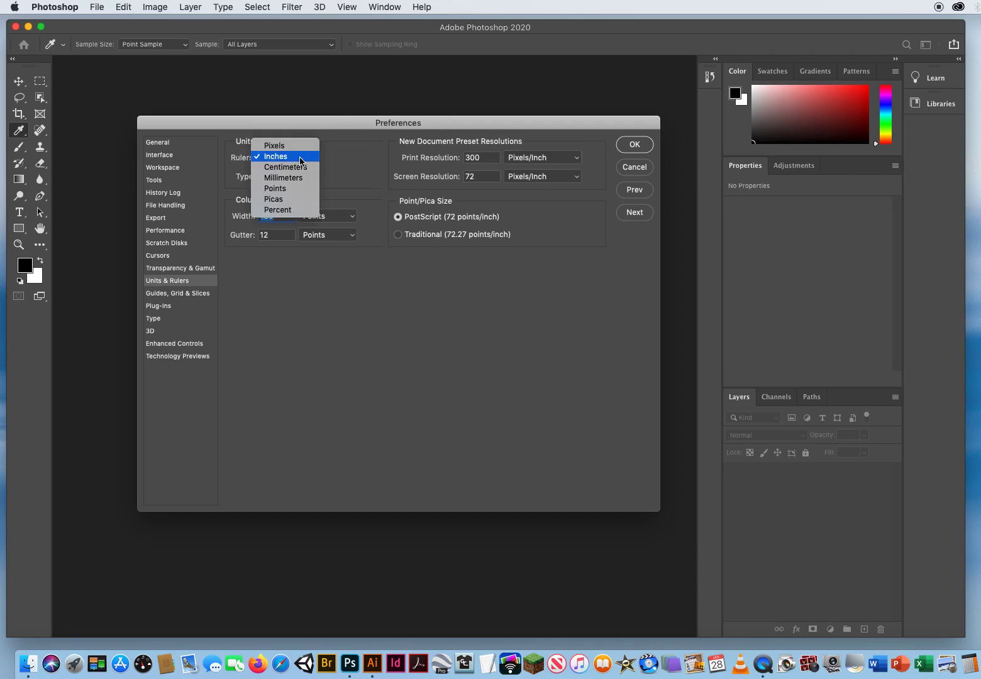
pyautogui.click(348, 162)
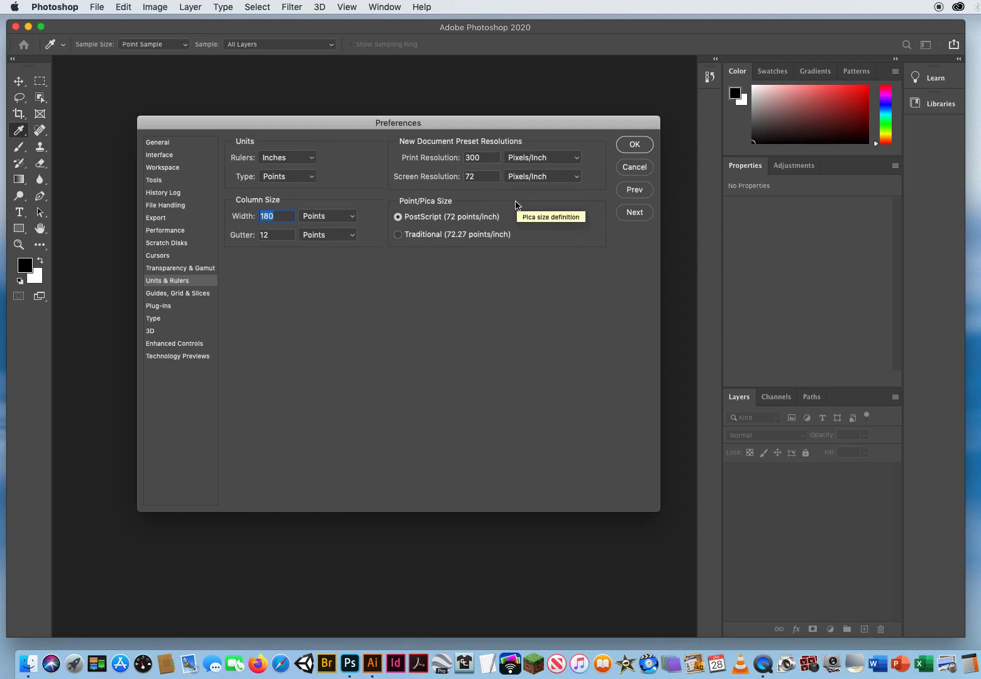
pyautogui.moveTo(480, 158); pyautogui.dragTo(453, 157)
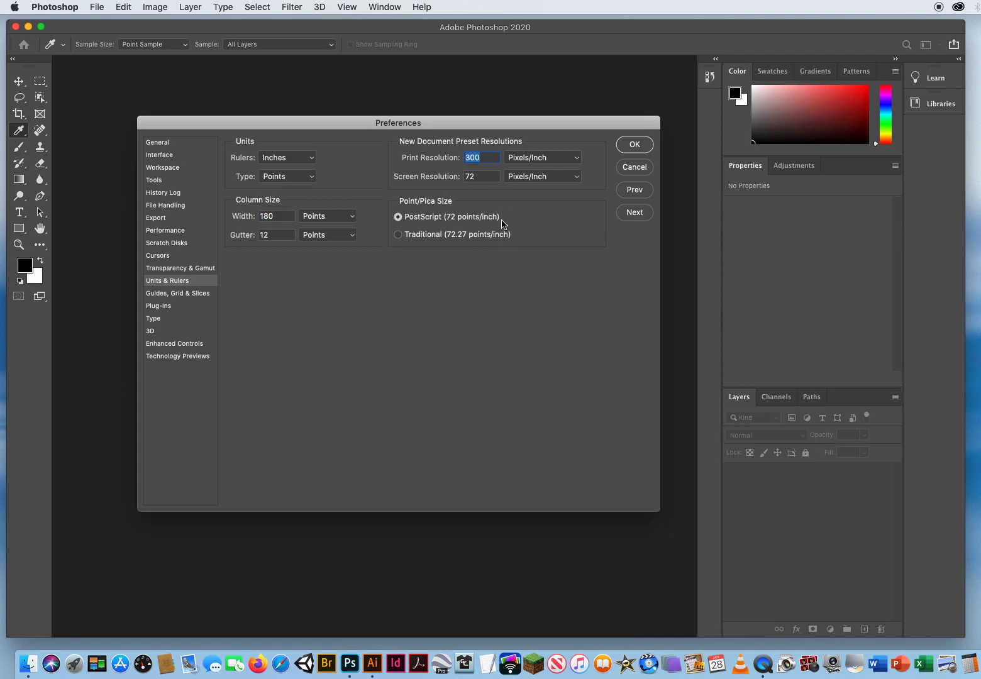
pyautogui.moveTo(482, 176); pyautogui.dragTo(443, 178)
# On the Guides, Grid & Slices page, set the Canvas guide color to Light Red.
pyautogui.click(631, 215)
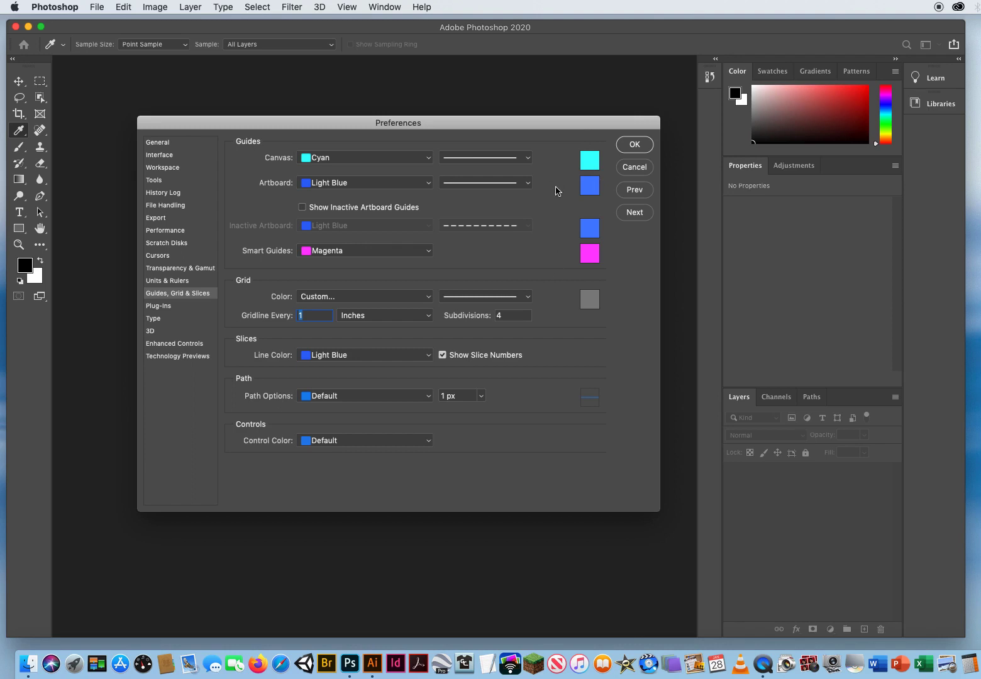
pyautogui.click(355, 159)
pyautogui.click(352, 160)
pyautogui.click(337, 156)
pyautogui.click(335, 100)
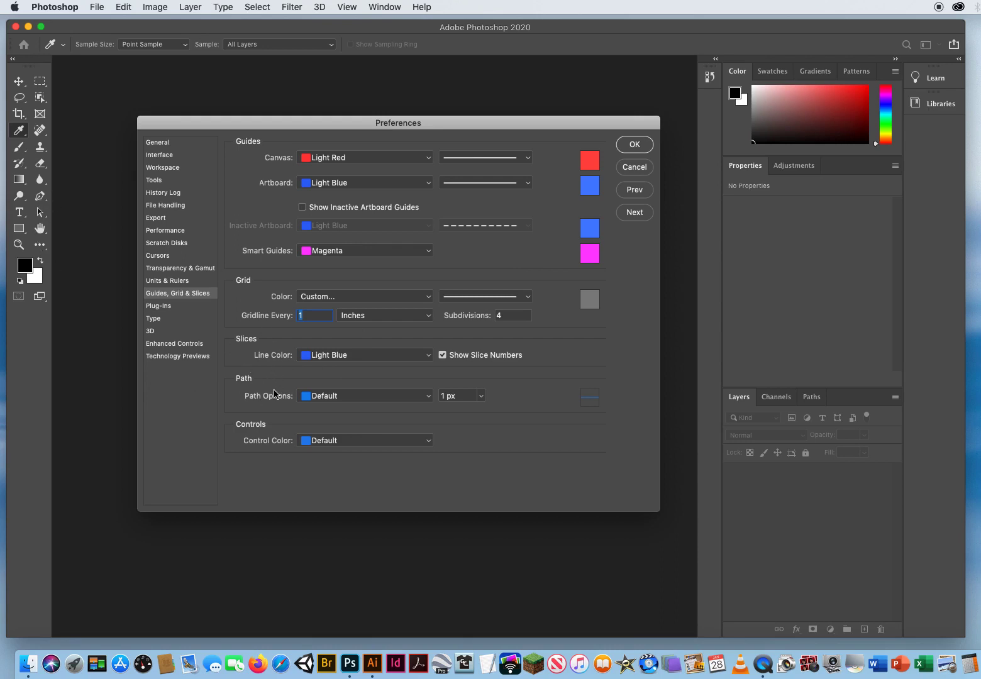
# Leave the Path Options and Control Color settings at Default.
pyautogui.click(331, 397)
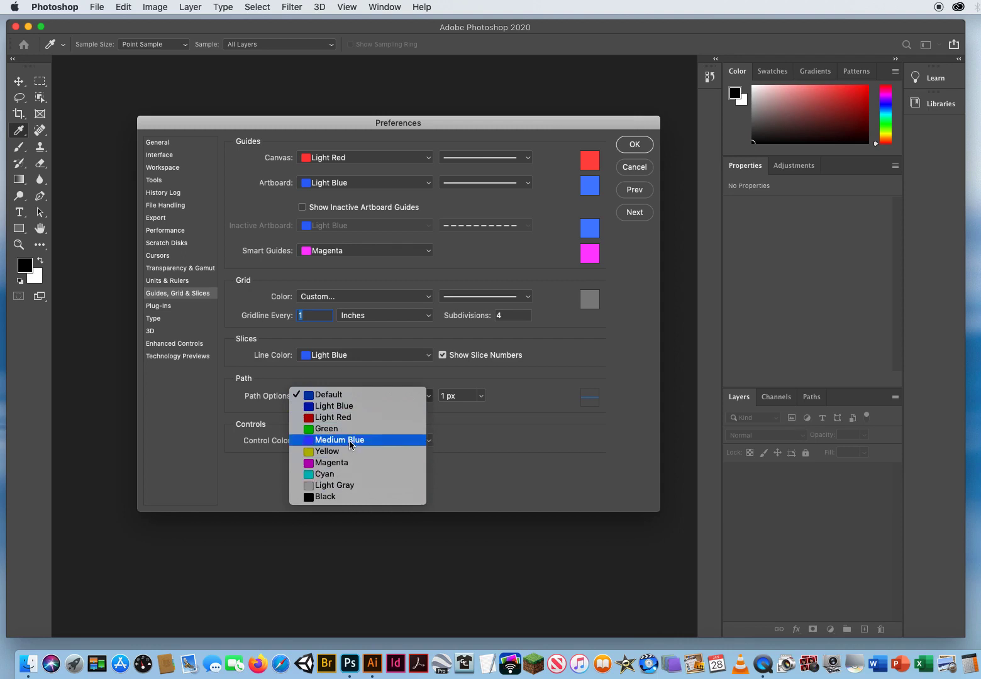
pyautogui.click(338, 396)
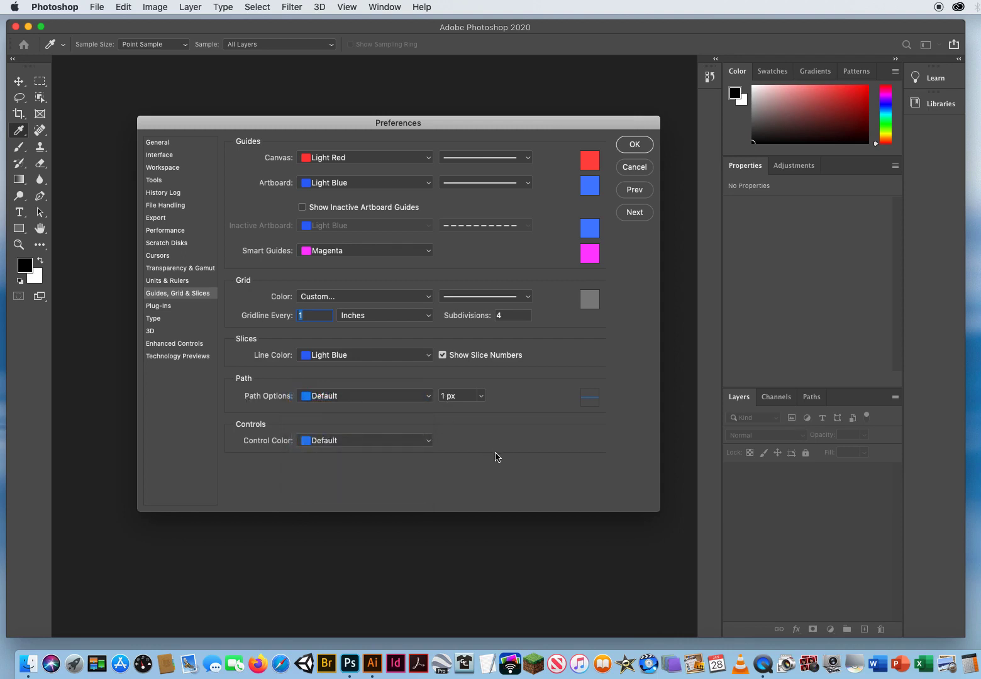
pyautogui.click(336, 440)
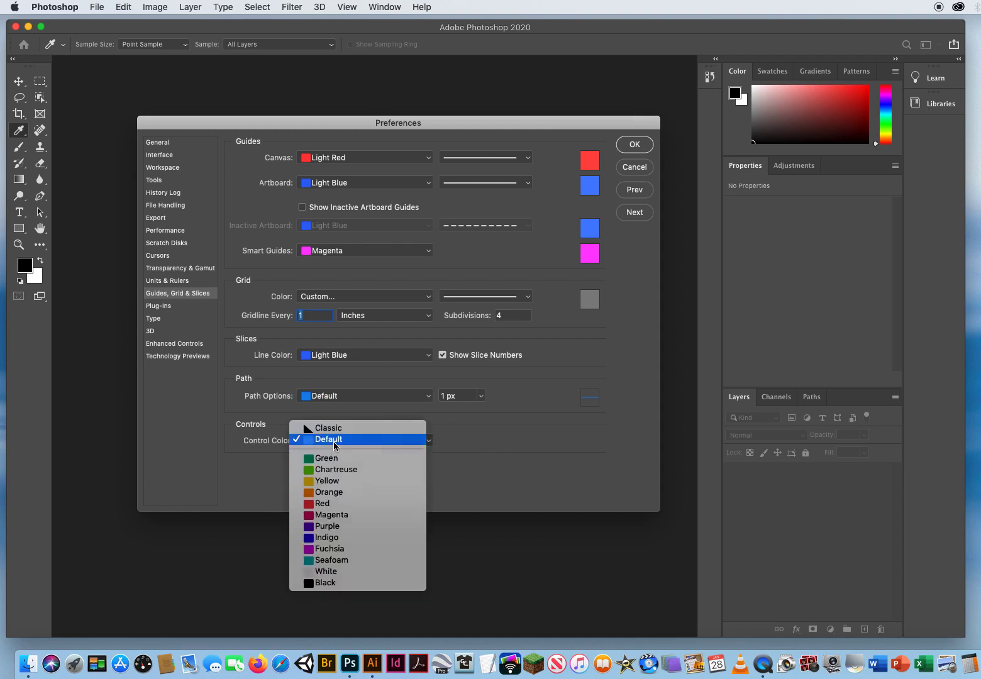
pyautogui.click(333, 440)
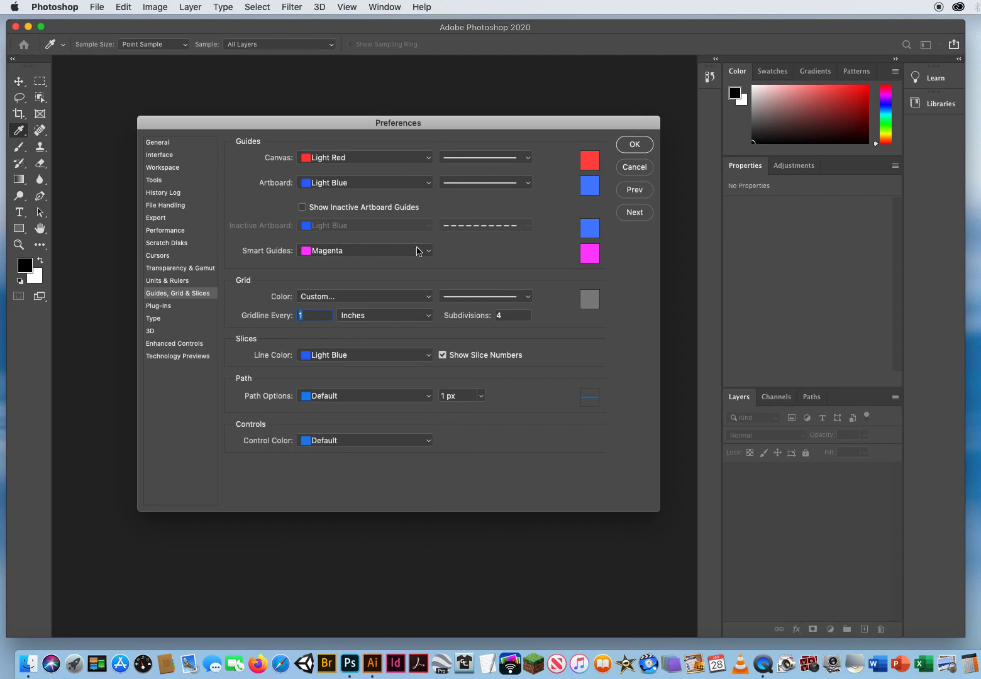
# On the Plug-ins page, leave 'Show all Filter Gallery groups and names' checked.
pyautogui.click(635, 213)
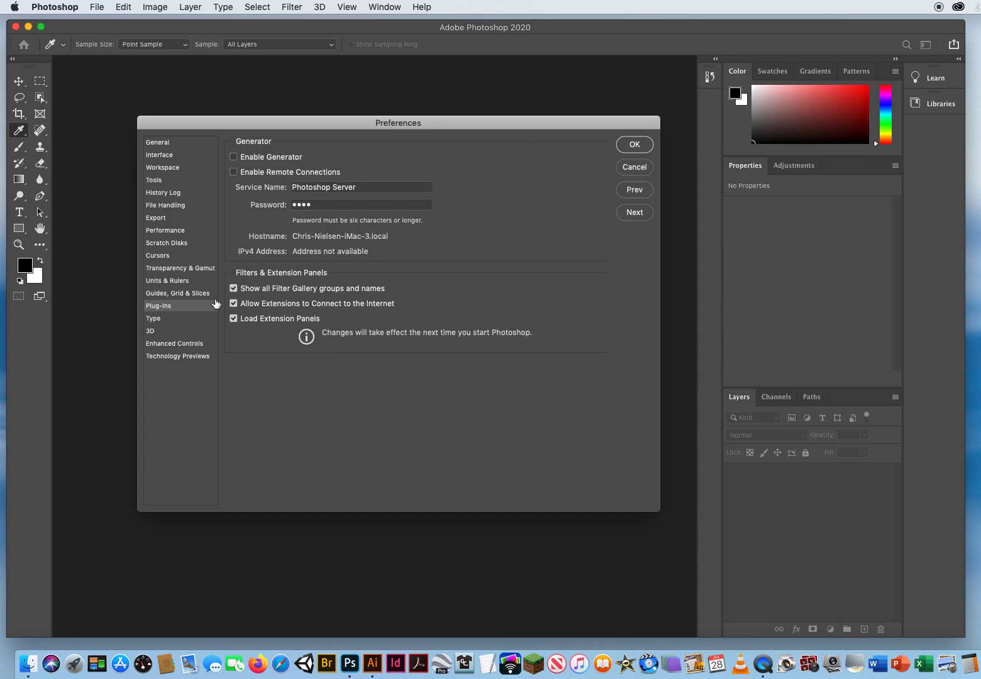
pyautogui.click(233, 288)
pyautogui.click(234, 289)
pyautogui.click(181, 321)
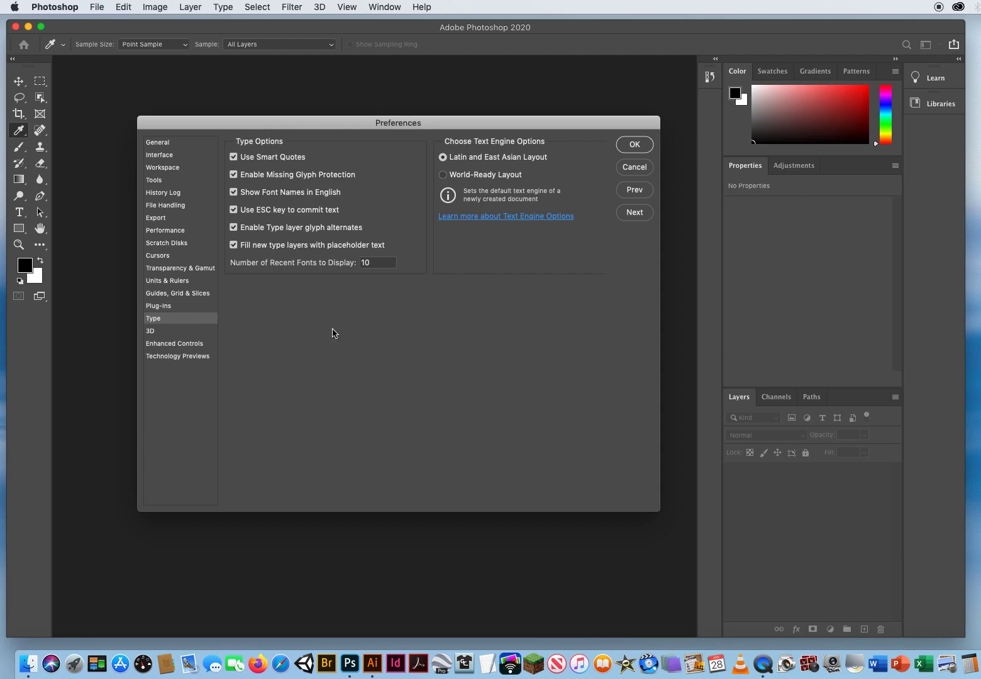
pyautogui.click(185, 335)
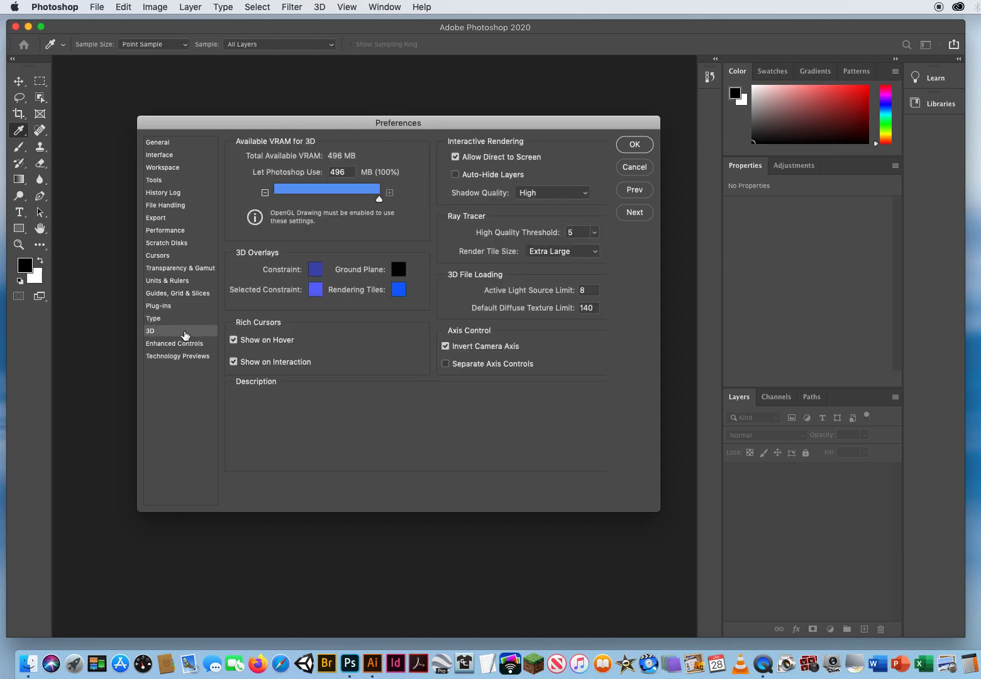
pyautogui.click(176, 344)
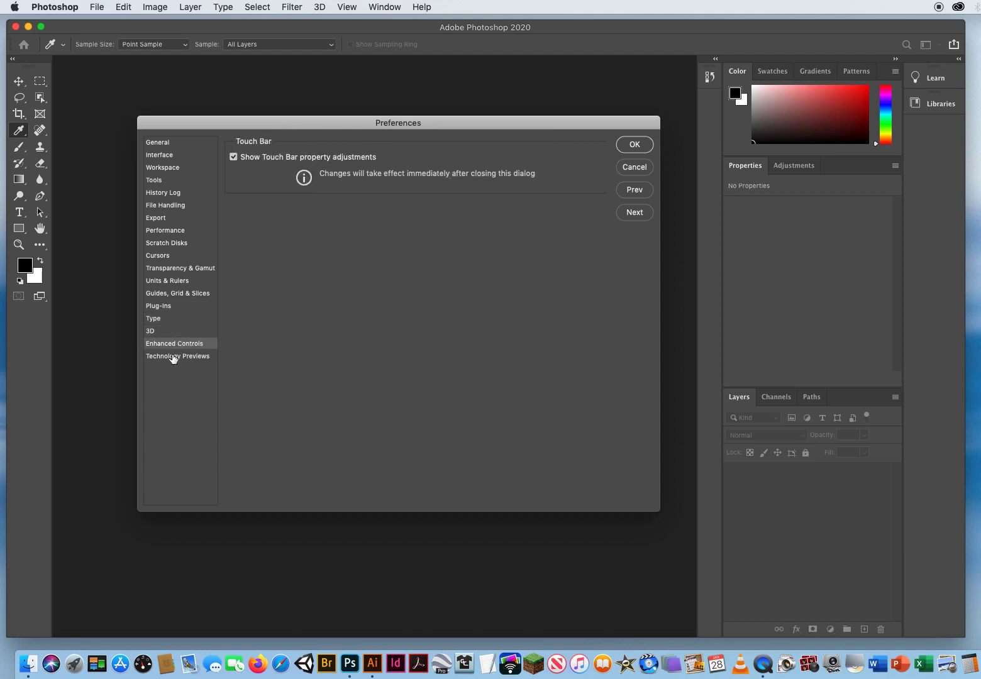
pyautogui.click(170, 358)
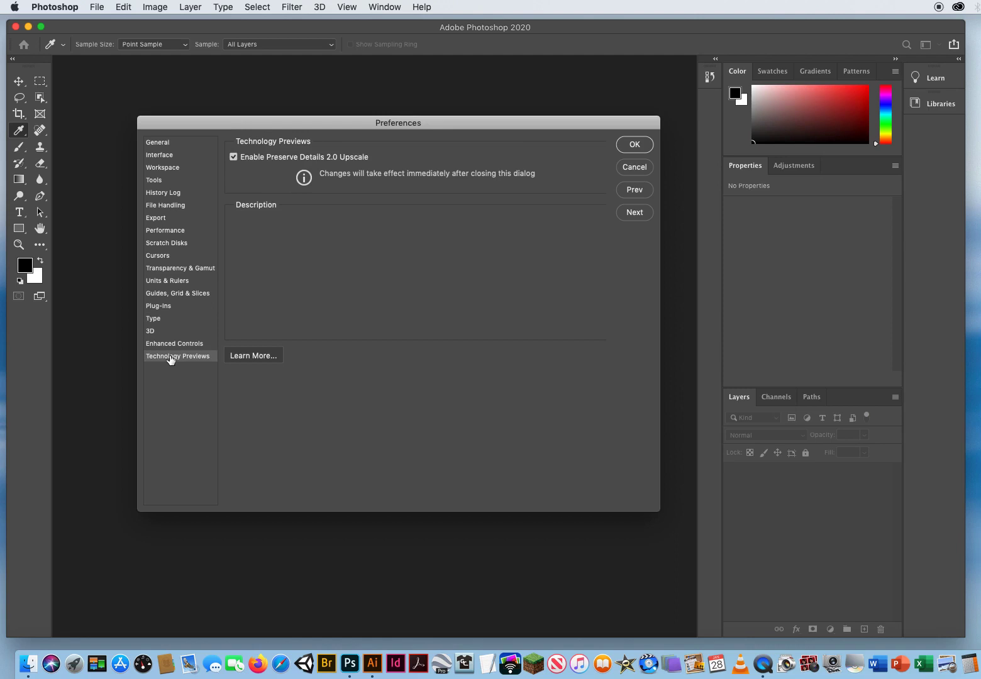
pyautogui.click(174, 307)
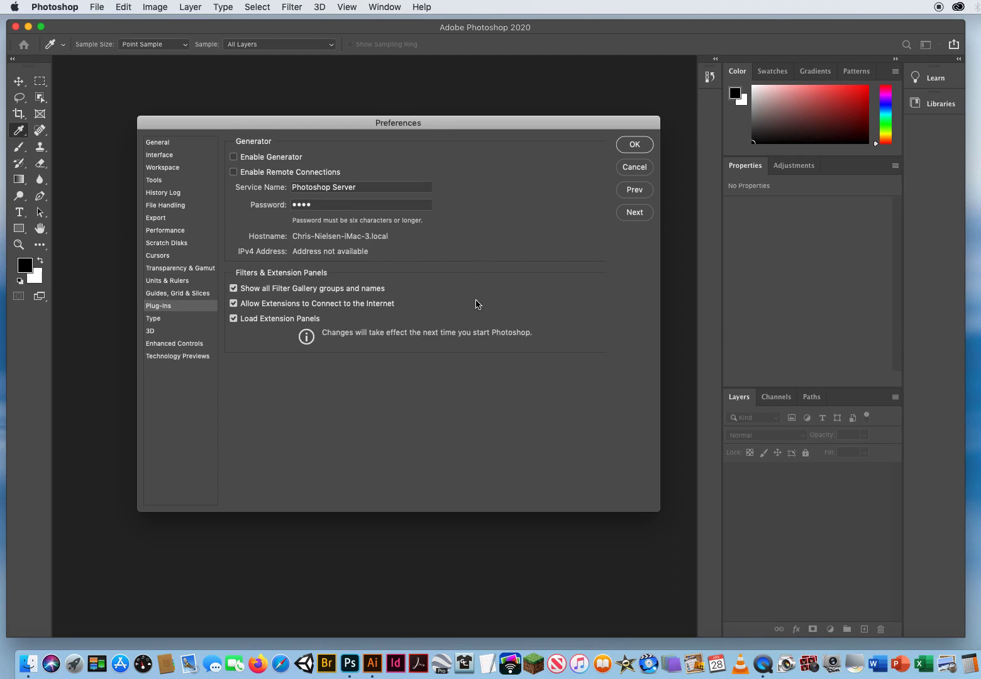
# Confirm the preferences with OK, closing the dialog.
pyautogui.click(635, 146)
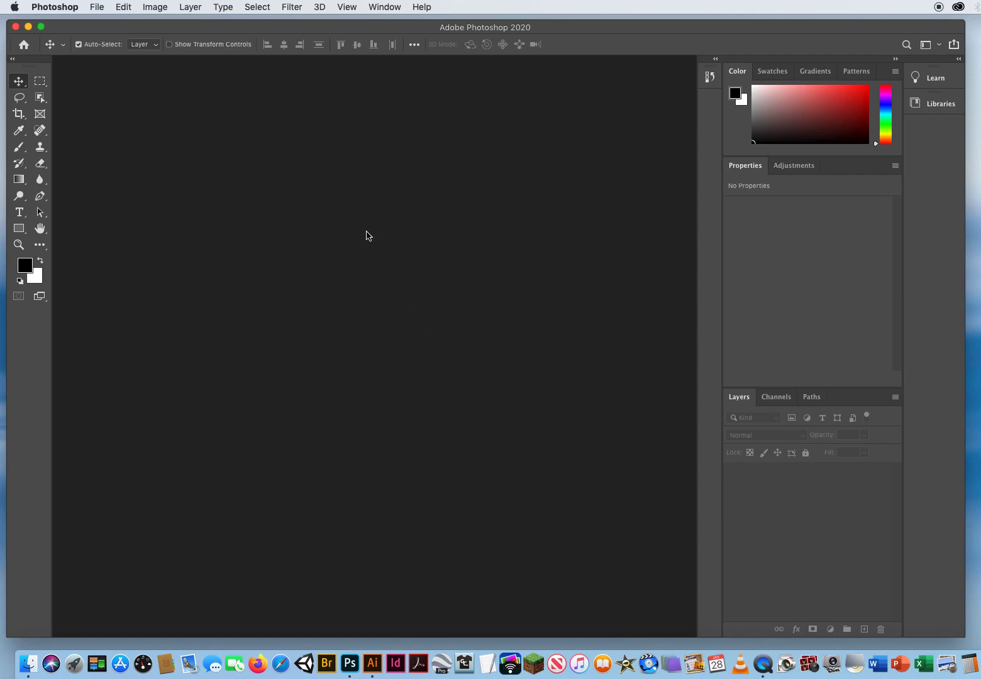